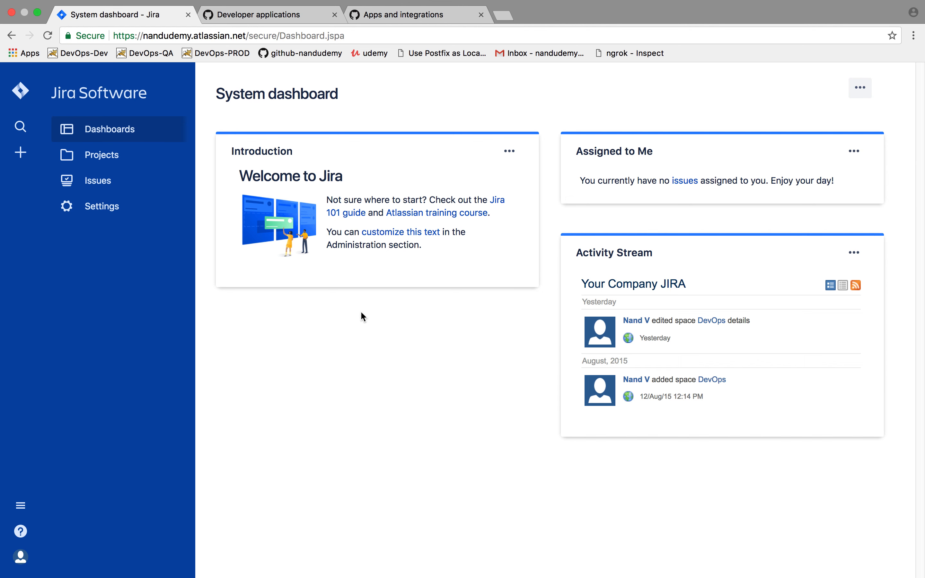
- View the Jira project list and the blank form for creating a new project, leaving the form without creating anything
click(105, 155)
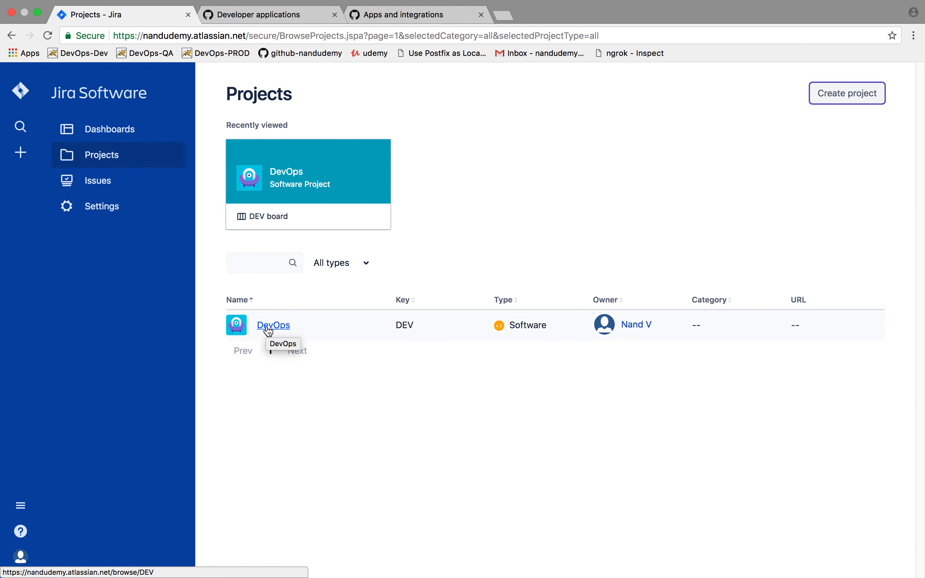
click(849, 98)
click(792, 193)
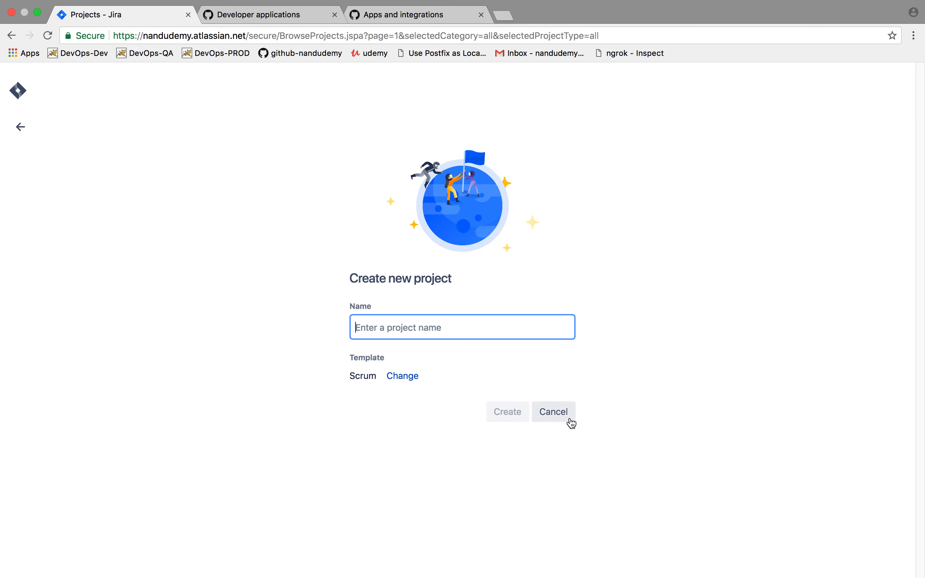
click(551, 414)
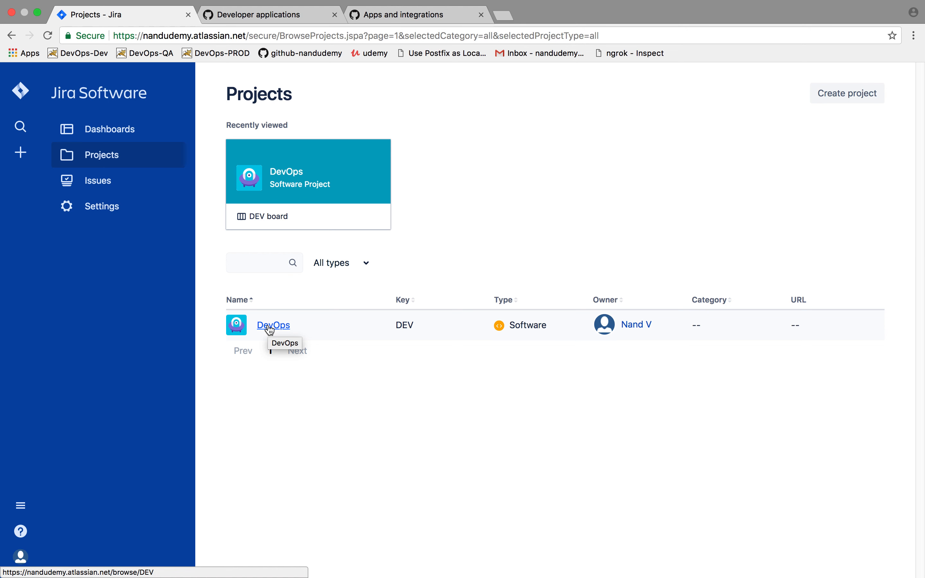
- Open the DevOps project's workflow in the workflow editor from the project settings and examine its statuses and transitions
click(270, 330)
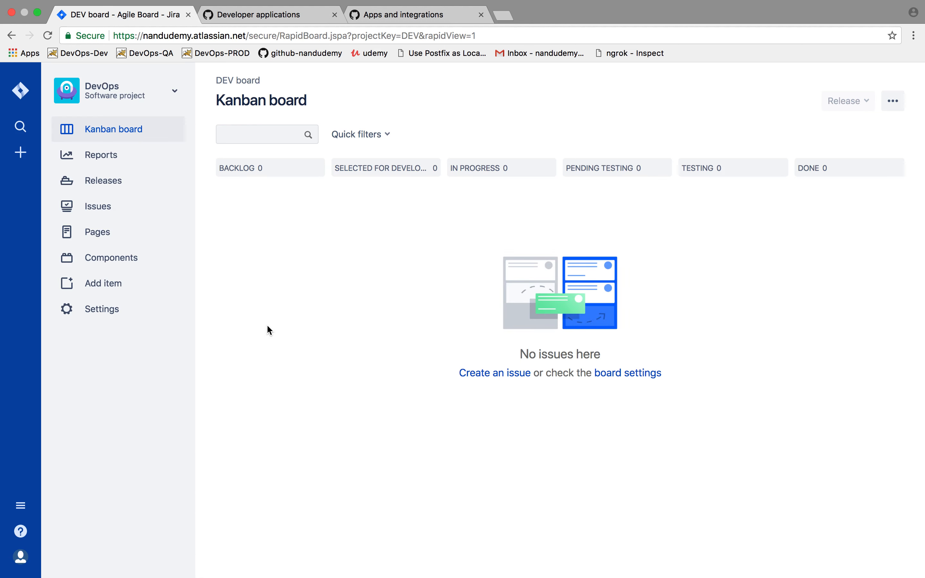
click(117, 313)
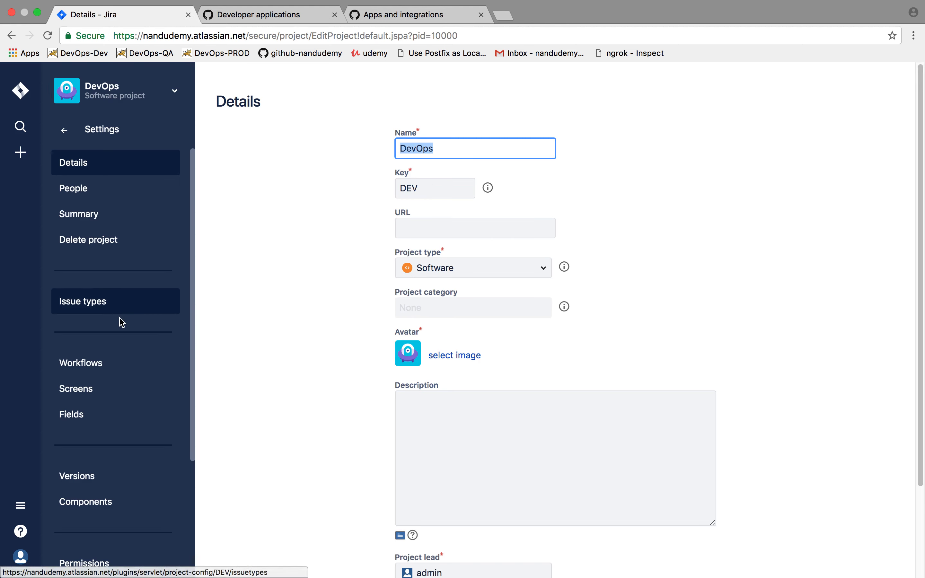
click(109, 368)
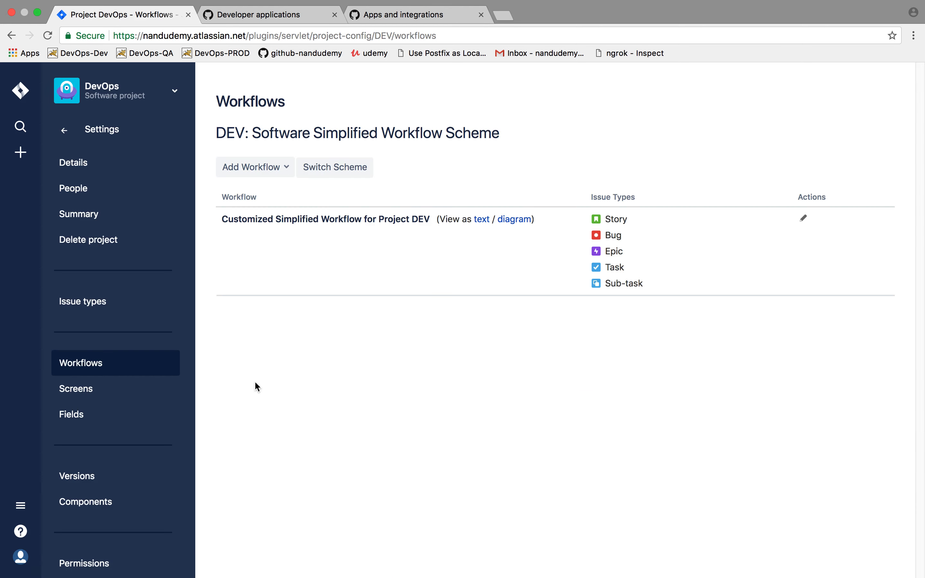
click(286, 179)
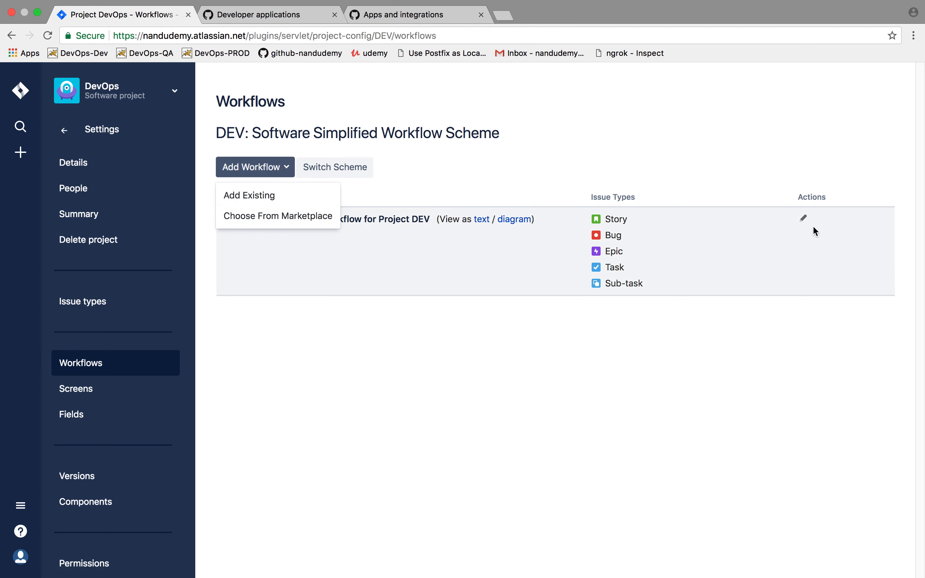
click(804, 219)
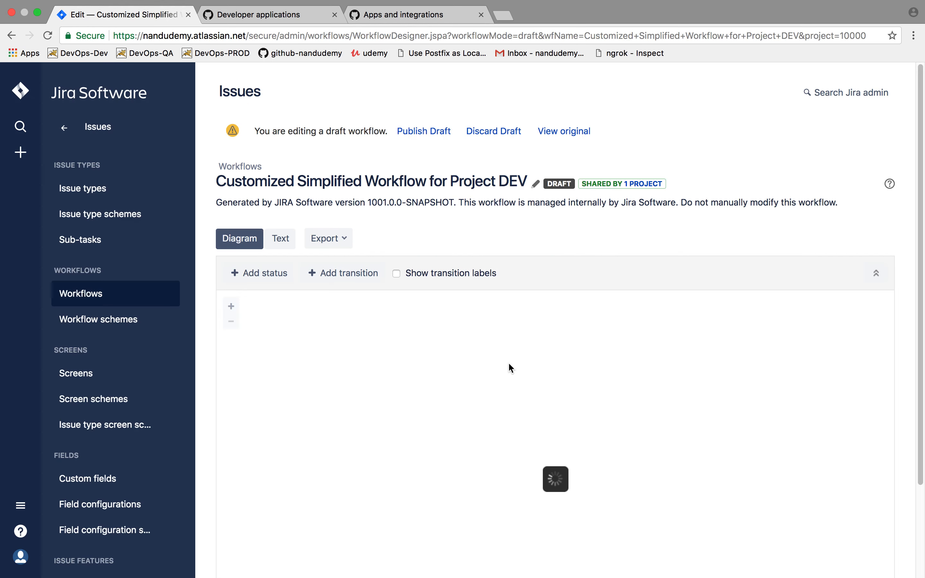
scroll(510, 368, down, 5)
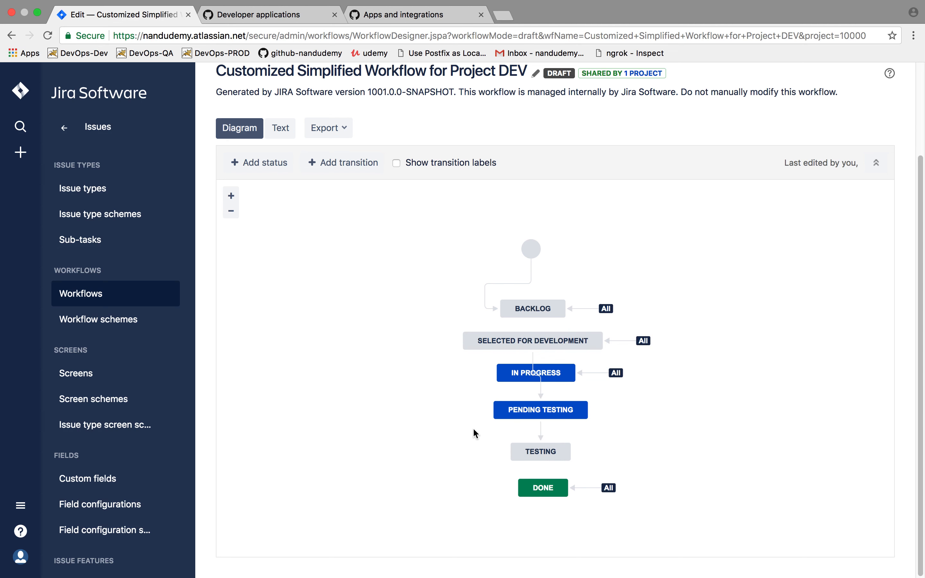
scroll(114, 382, down, 6)
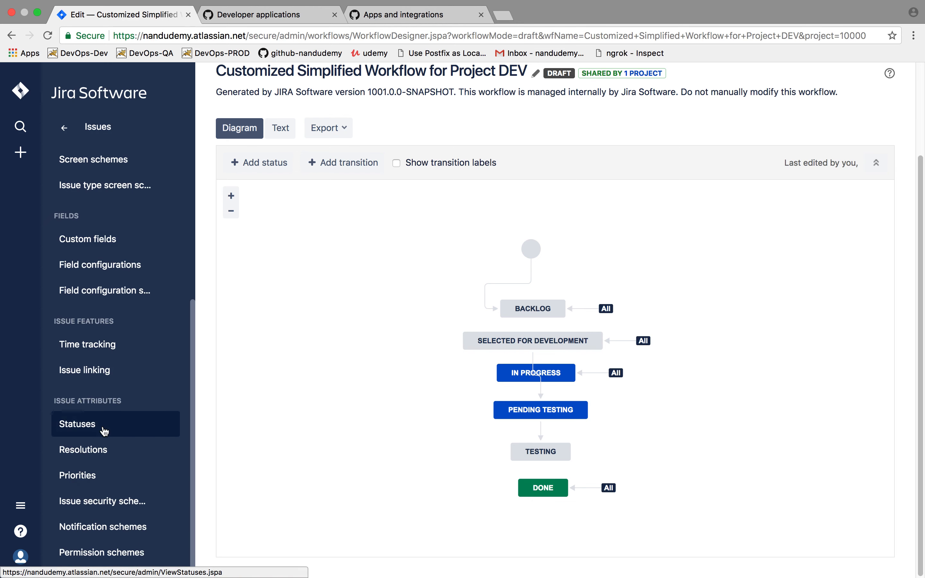
scroll(104, 431, up, 6)
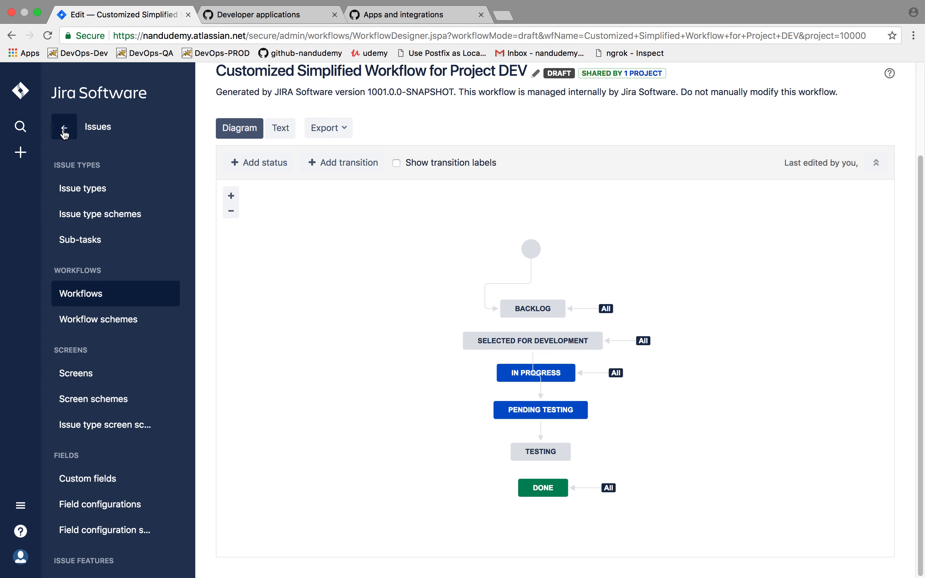
scroll(366, 185, up, 3)
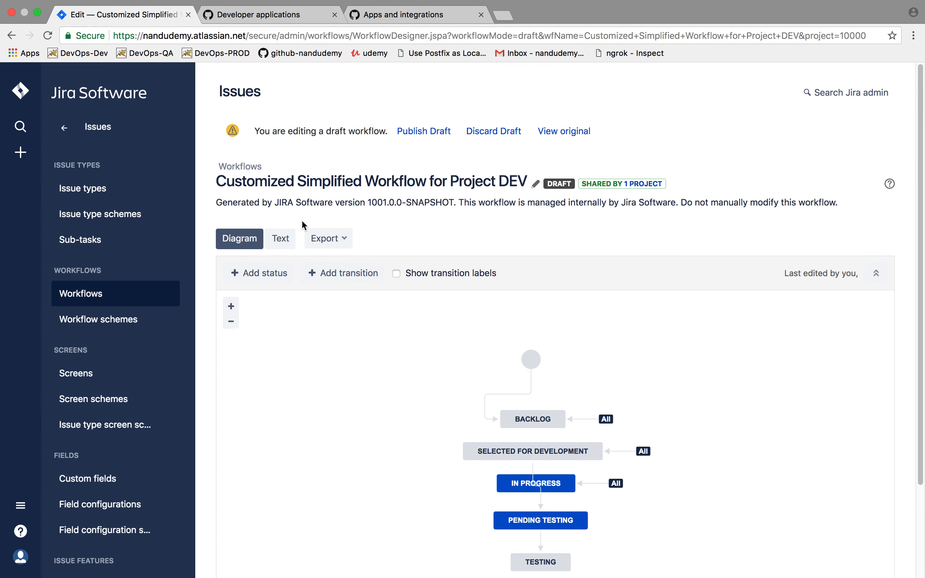
- Leave the workflow administration and return to the DevOps project's Kanban board
click(62, 133)
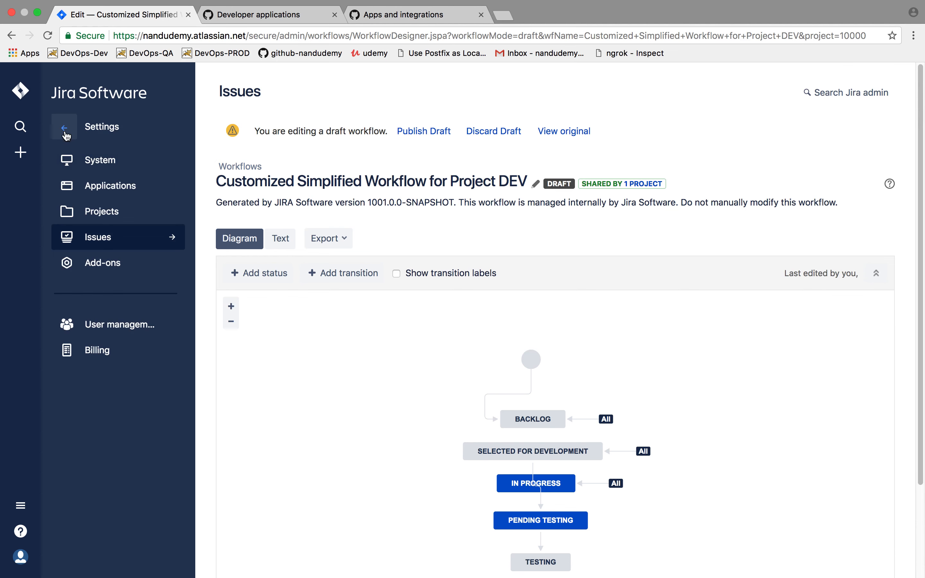
click(65, 132)
click(114, 140)
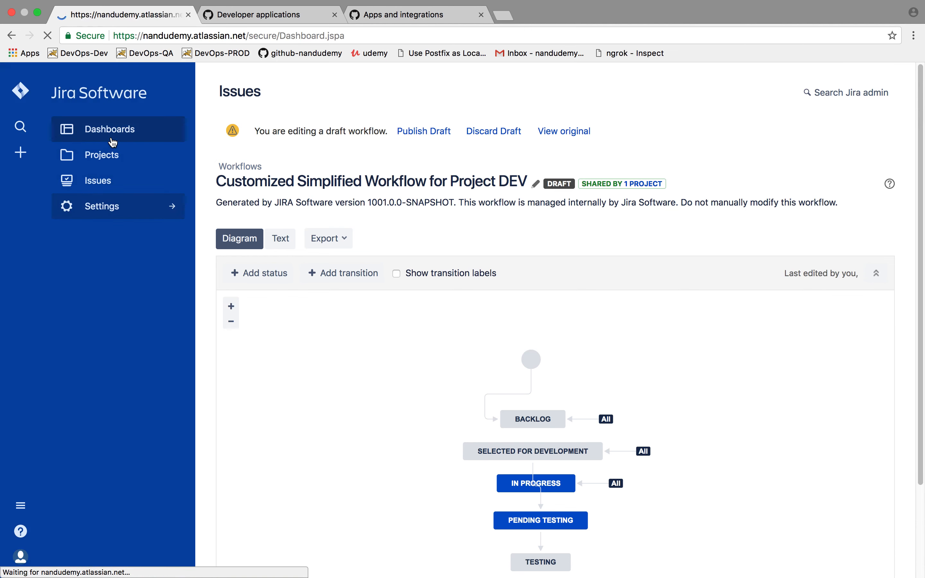
click(110, 167)
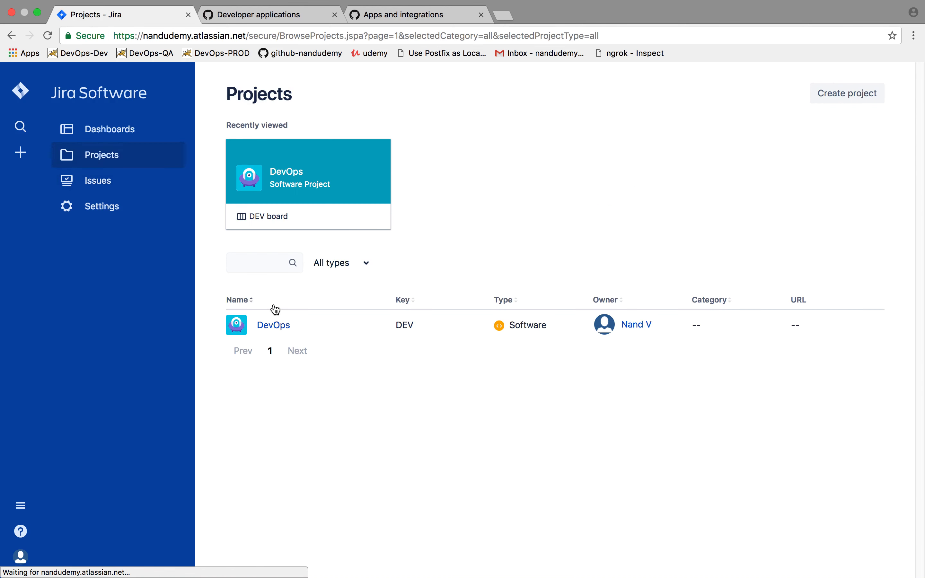
click(274, 326)
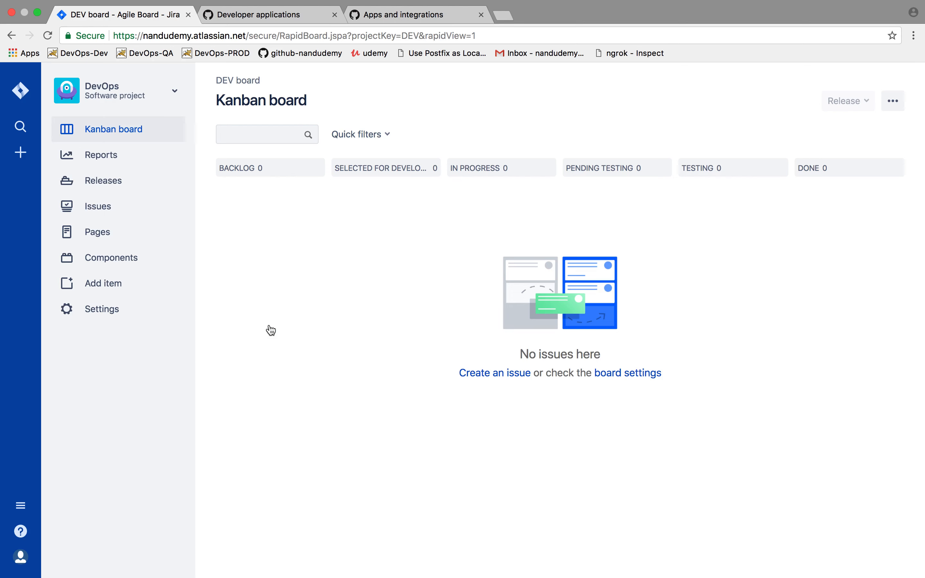
- Open the DevOps Confluence space in a separate tab, view its overview page, and return to the Jira Kanban board
click(26, 513)
right_click(77, 405)
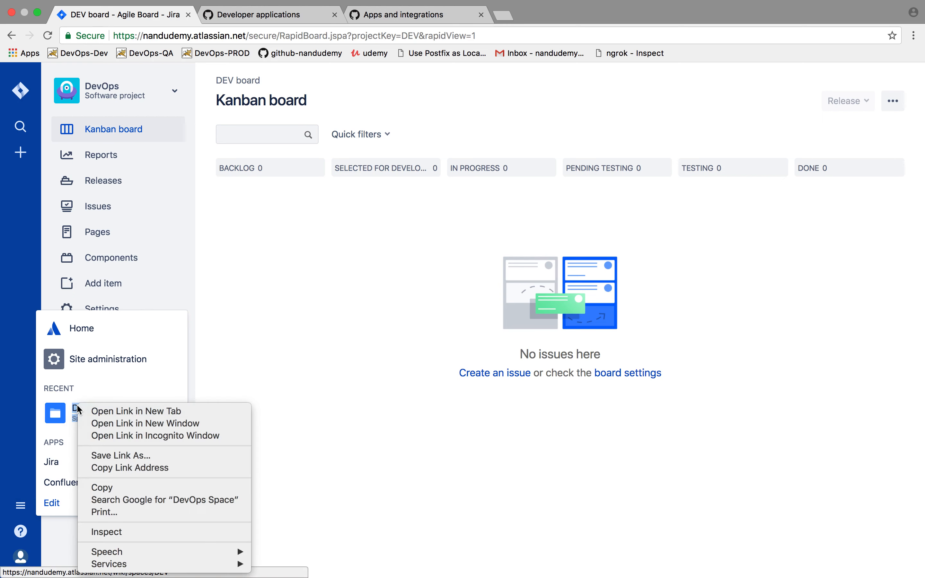
click(108, 407)
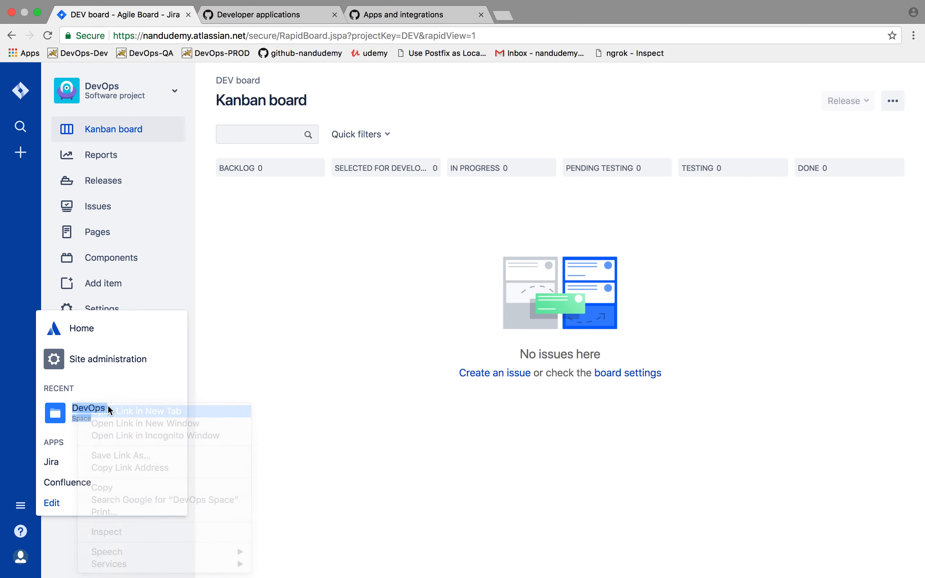
click(290, 14)
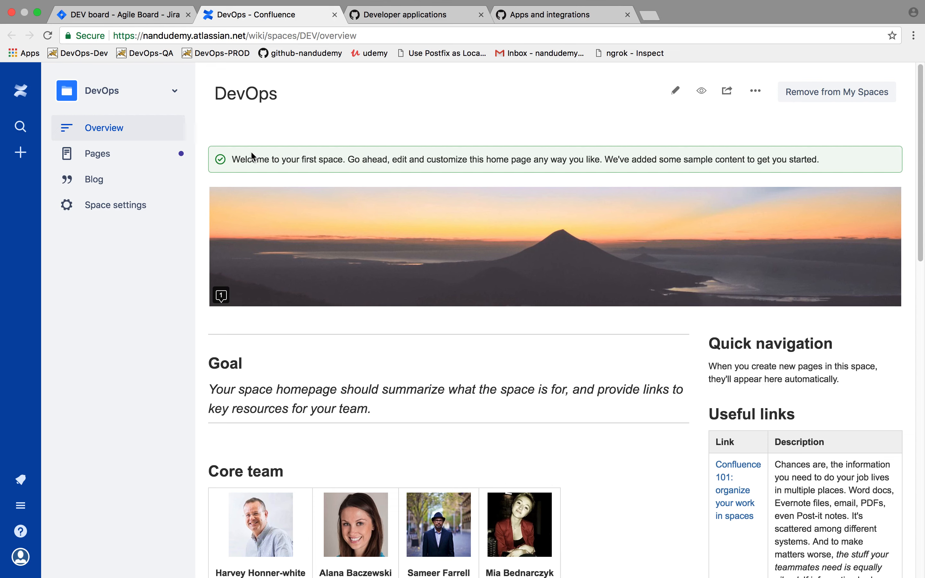
click(119, 15)
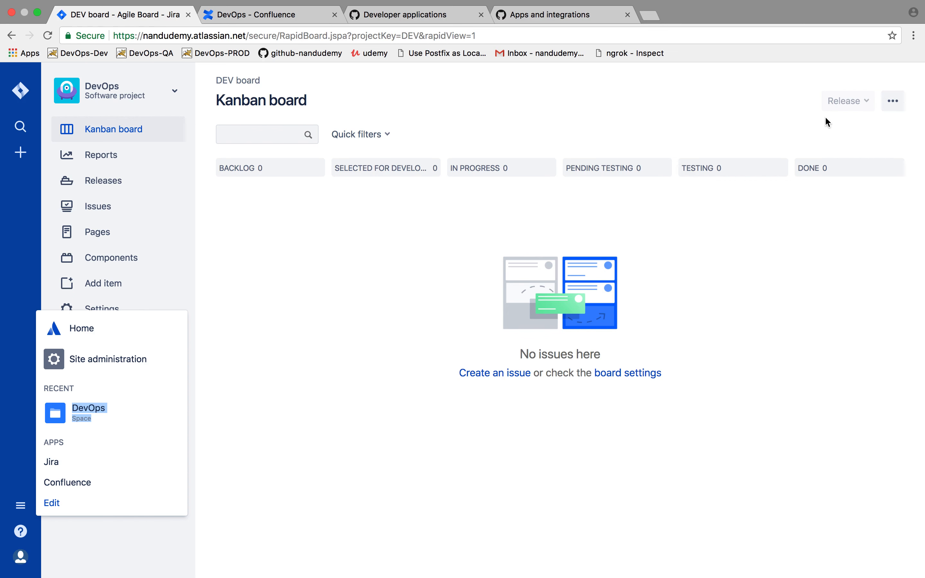
click(755, 122)
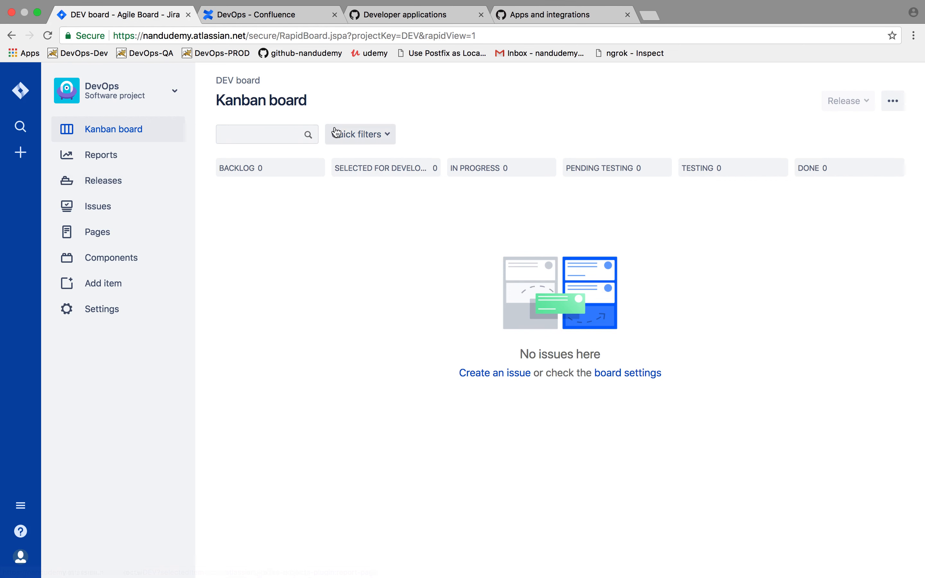
- Switch to GitHub's developer settings and start registering a new OAuth application named JIRA DevOps
click(457, 21)
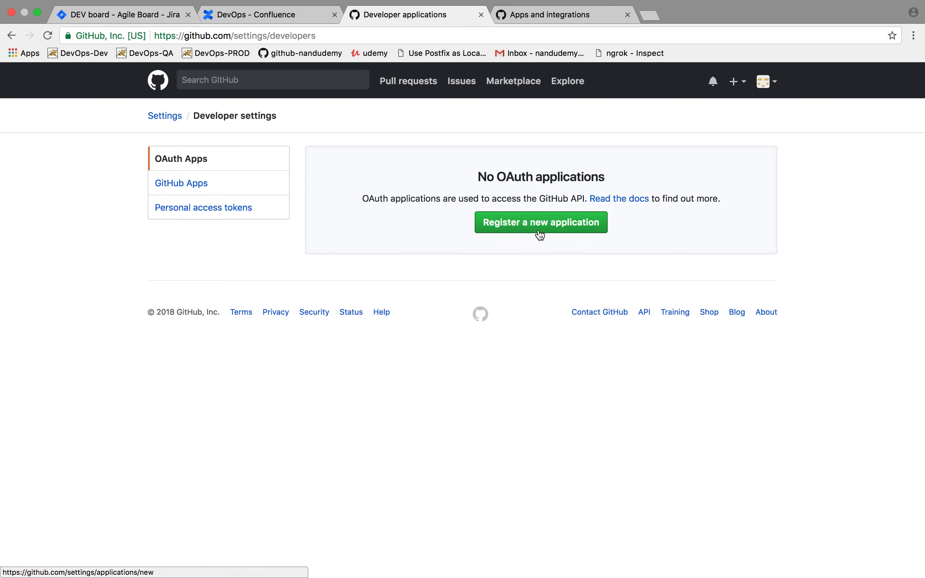
click(539, 231)
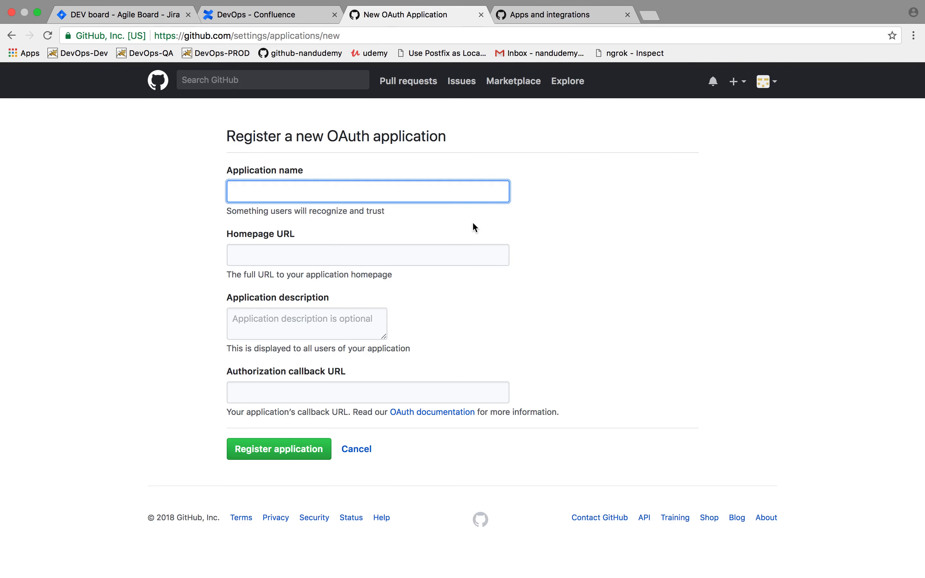
text(JIRA DevOs)
key(BackSpace)
text(ps)
click(171, 17)
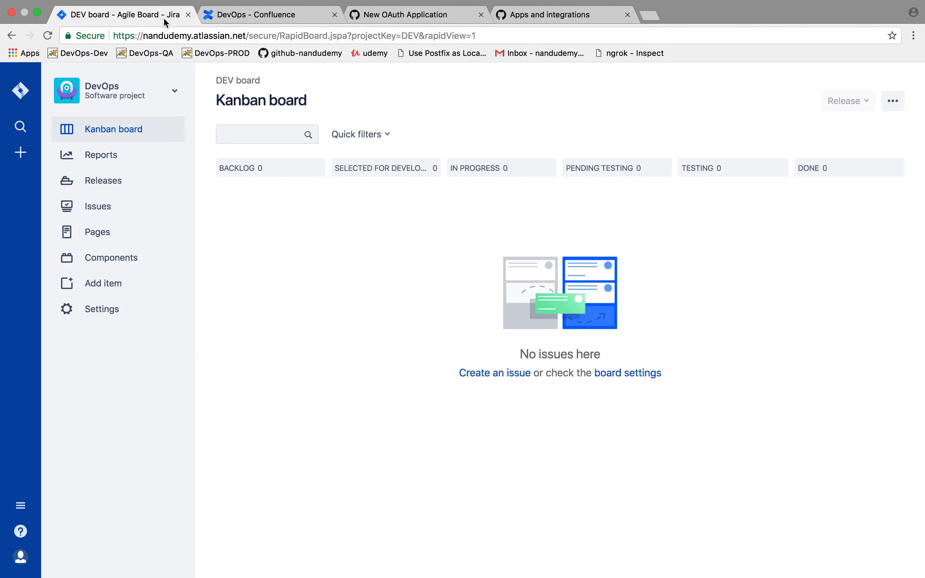
click(202, 39)
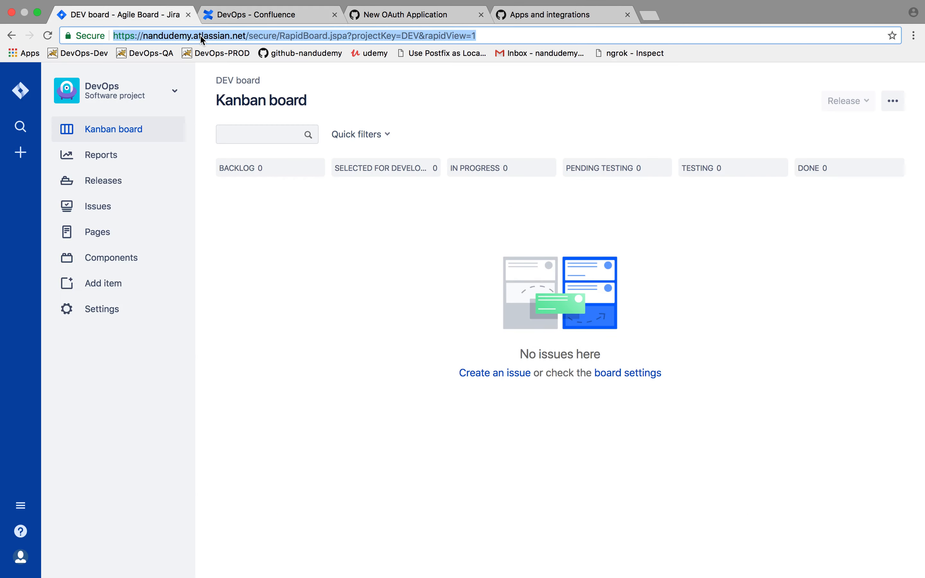
click(247, 36)
drag(133, 36, 114, 35)
key(super+c)
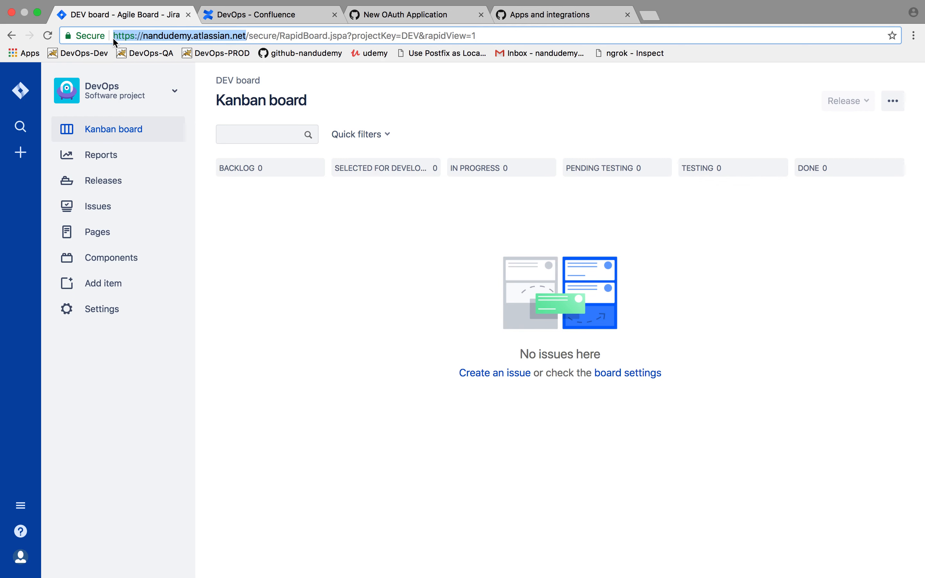
click(396, 20)
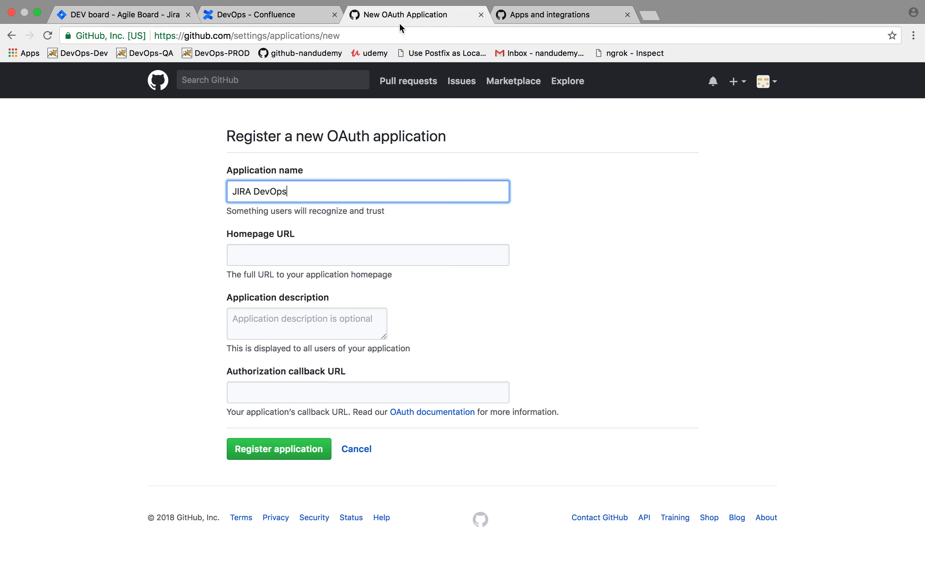
click(349, 259)
key(super+v)
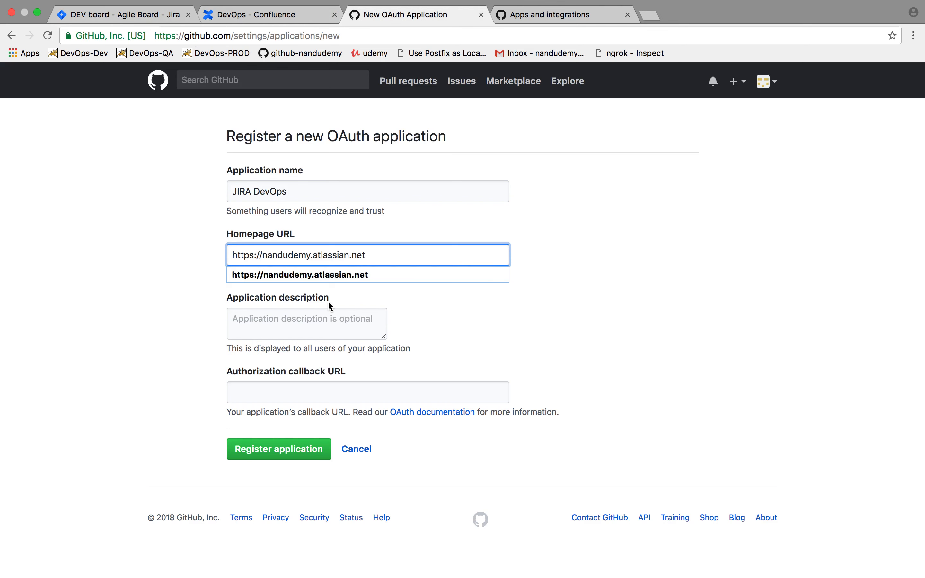
click(282, 328)
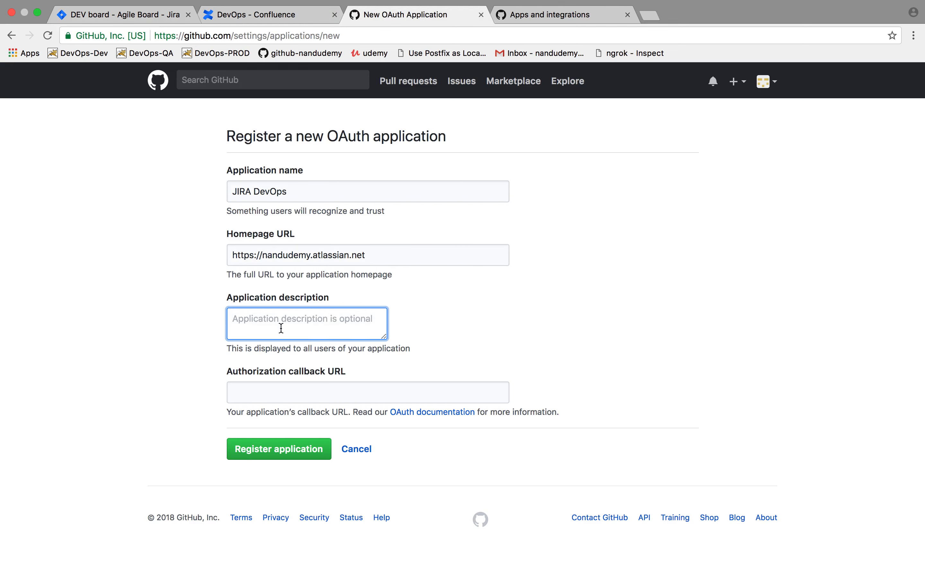
text(JIRA)
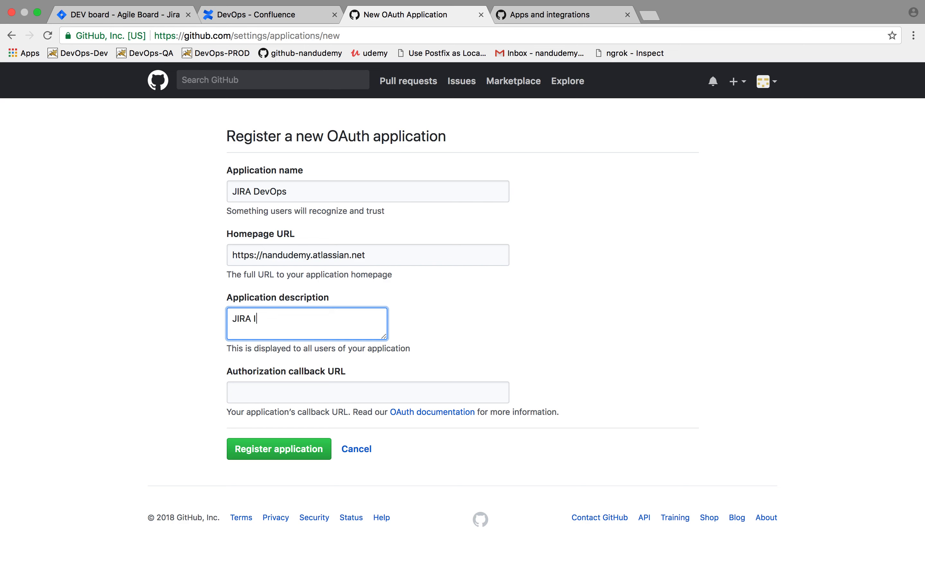
click(245, 393)
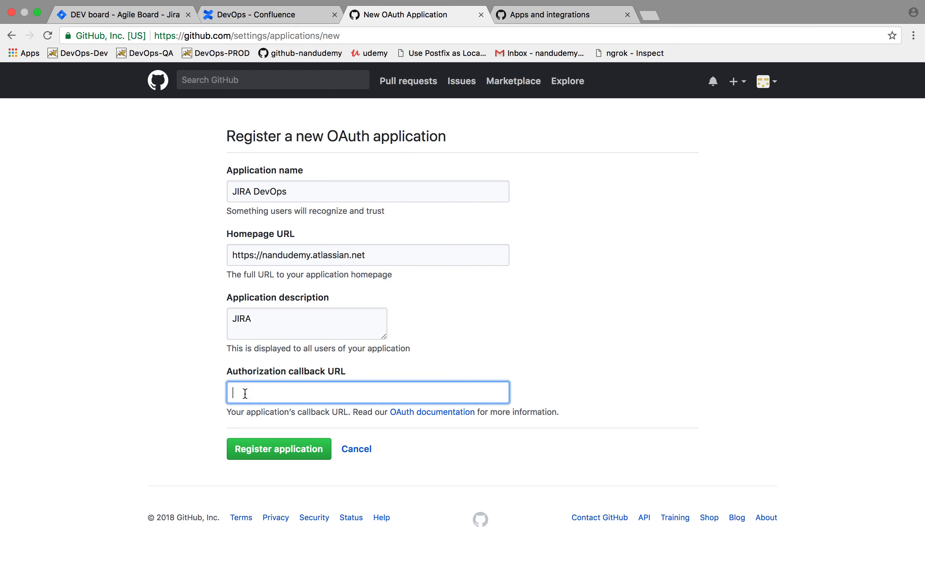
click(270, 412)
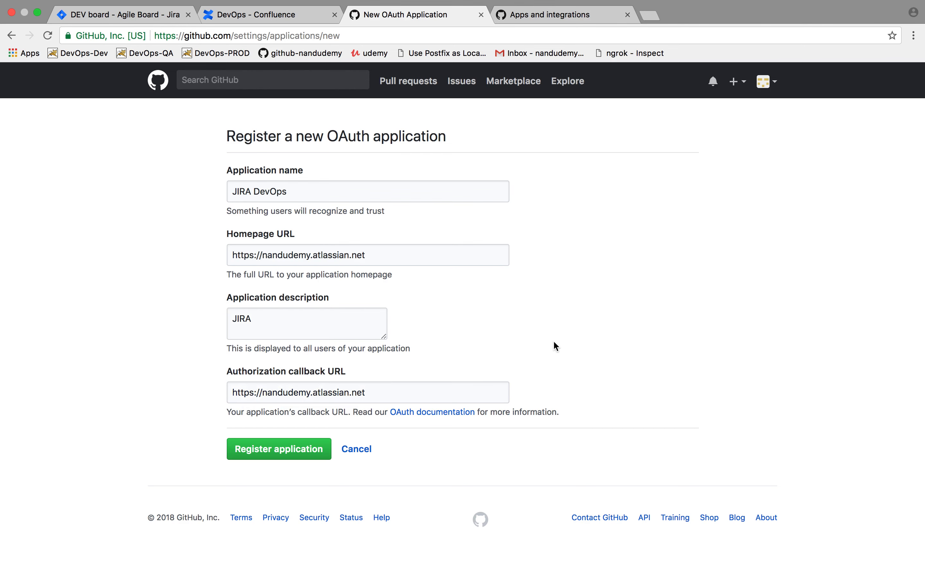
click(249, 452)
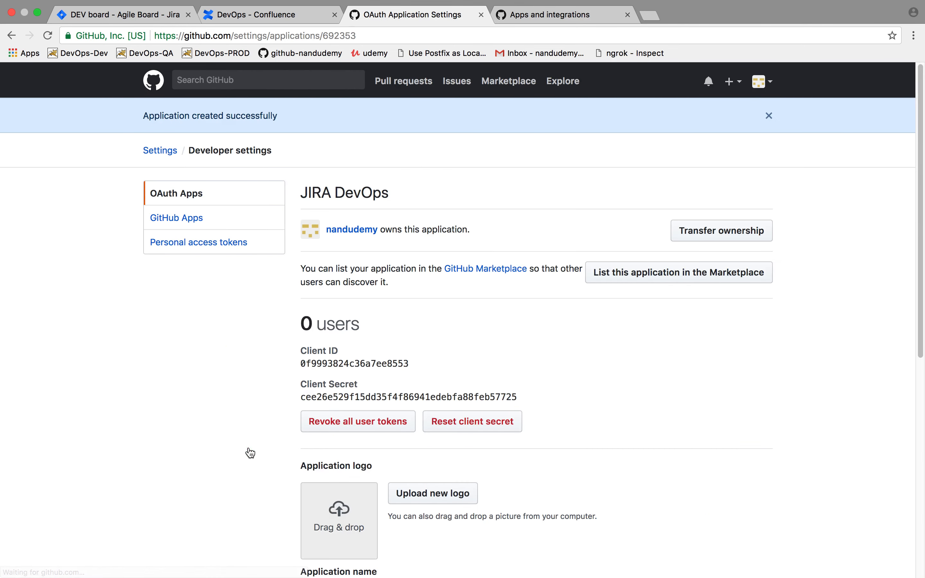
scroll(250, 453, down, 3)
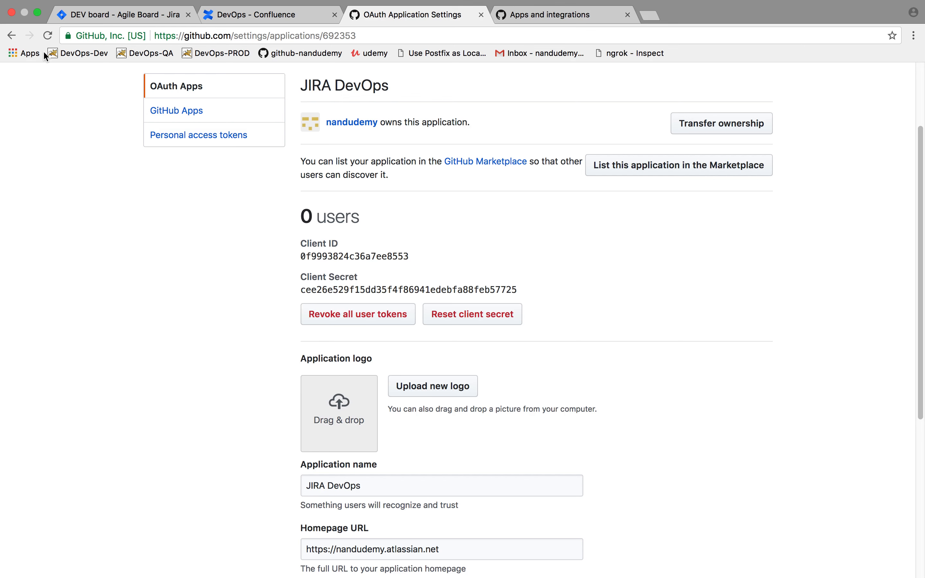
- Return to Jira, go to the application settings for DVCS accounts, and start linking a GitHub account
click(119, 16)
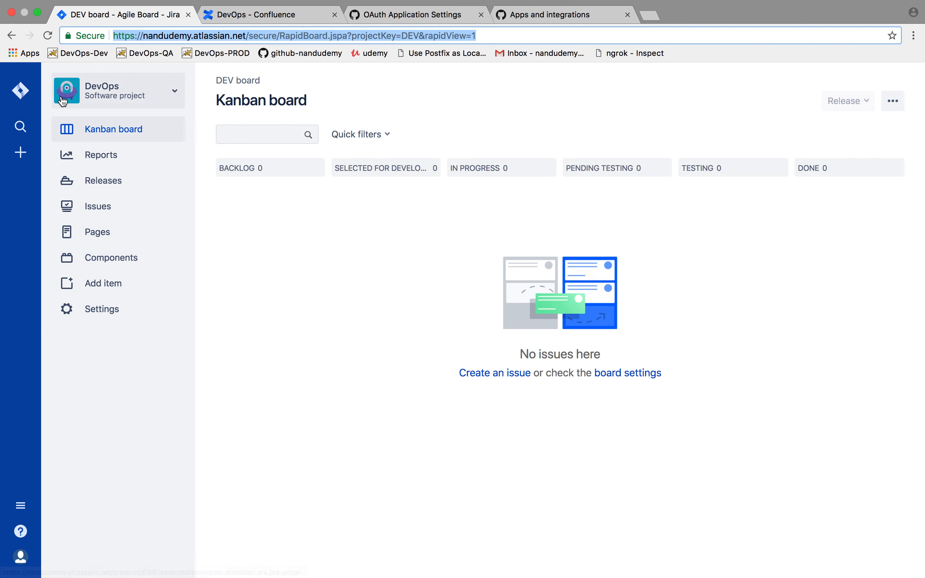
click(93, 311)
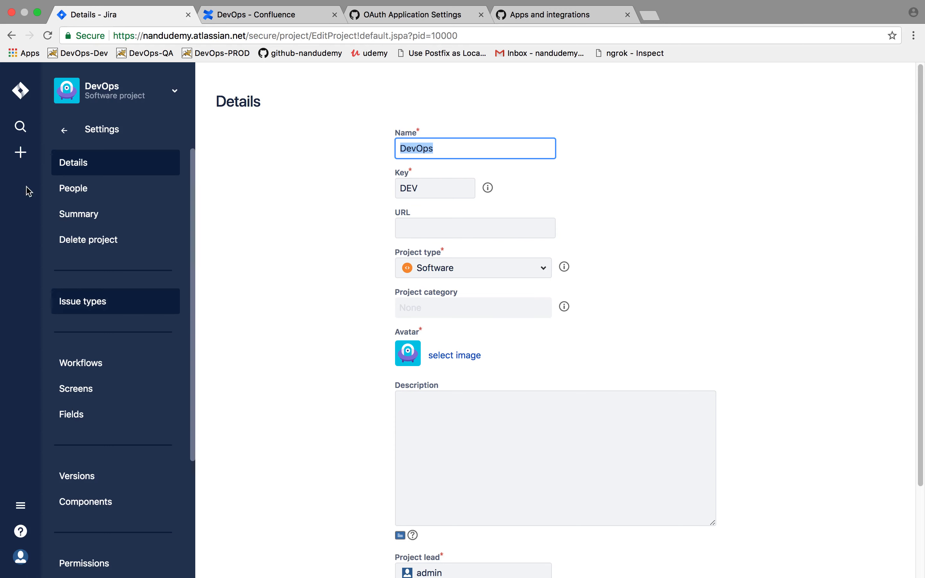
mouse_move(101, 104)
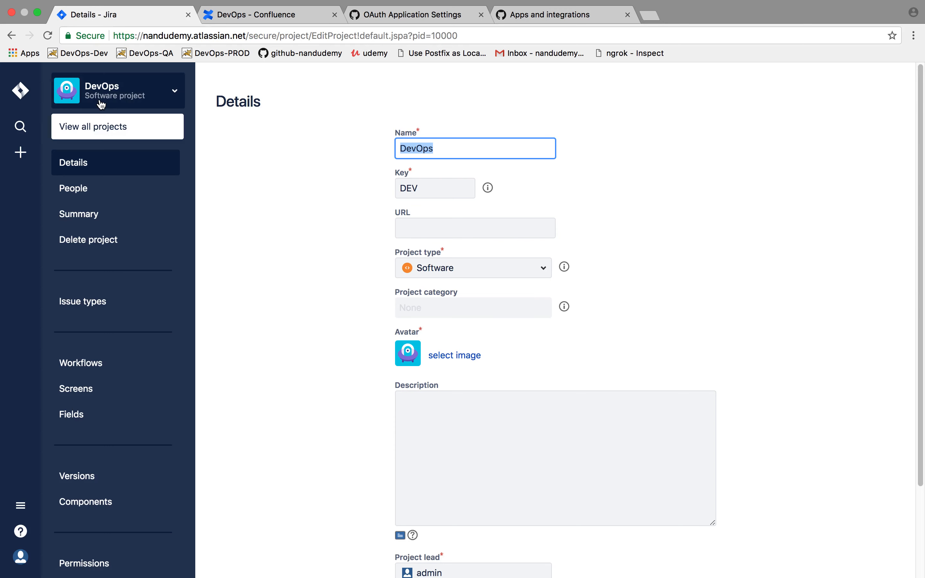
click(22, 93)
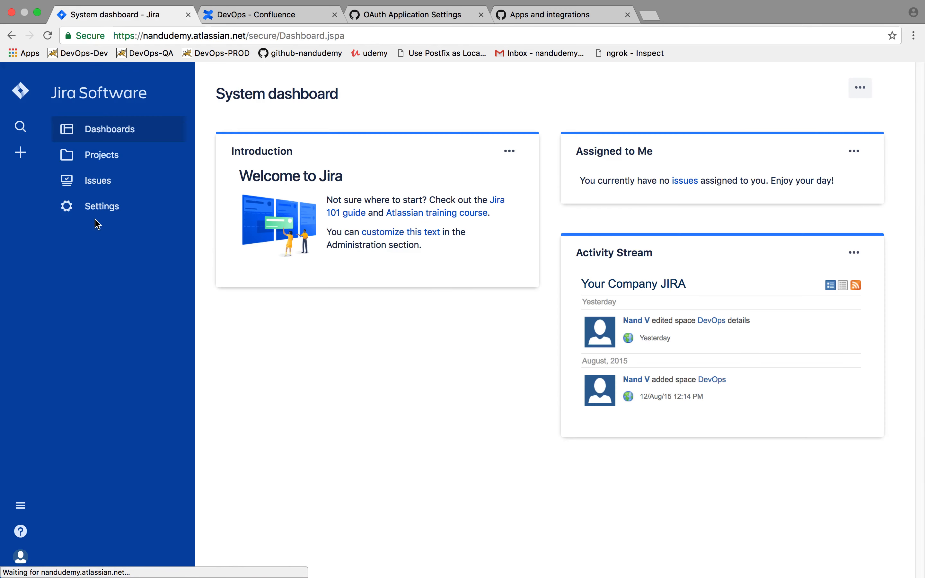
click(109, 218)
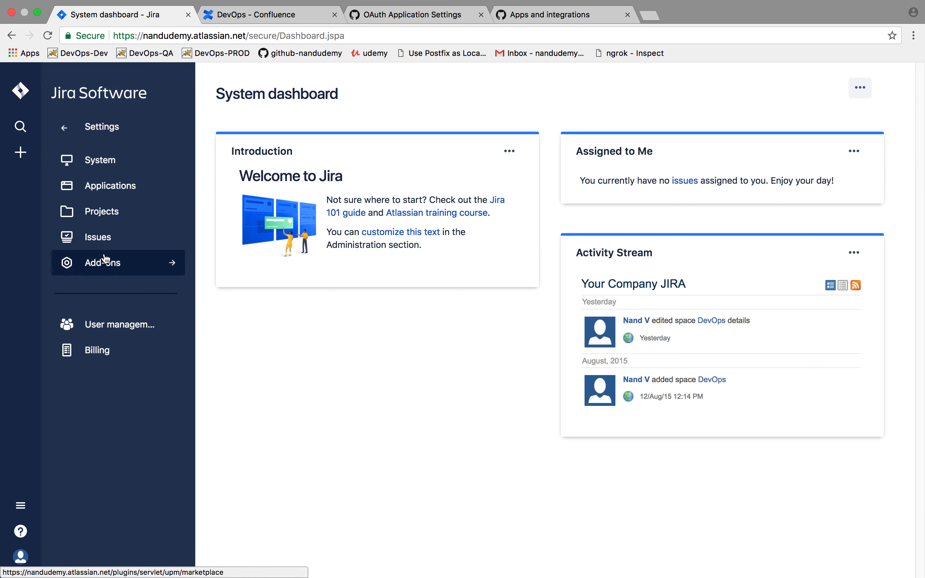
click(125, 187)
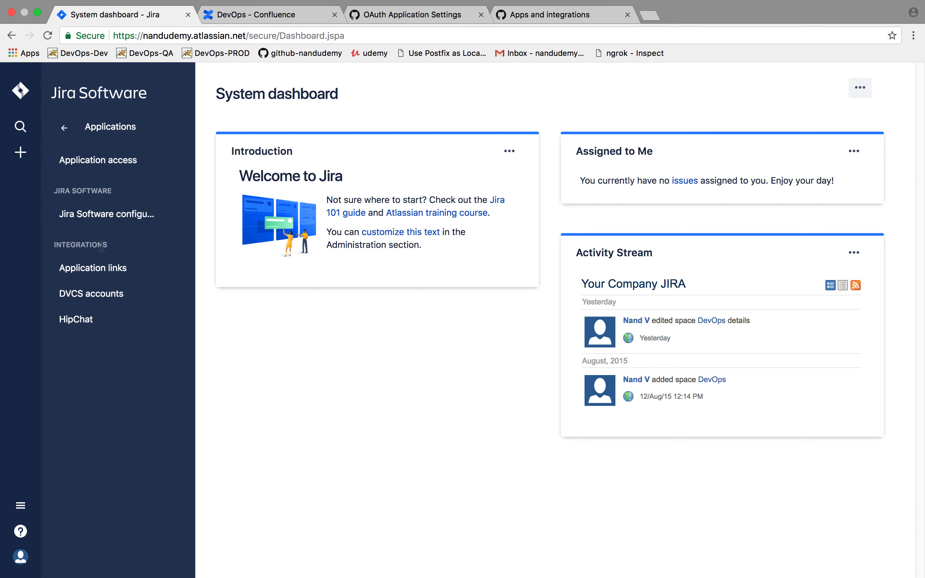
click(89, 296)
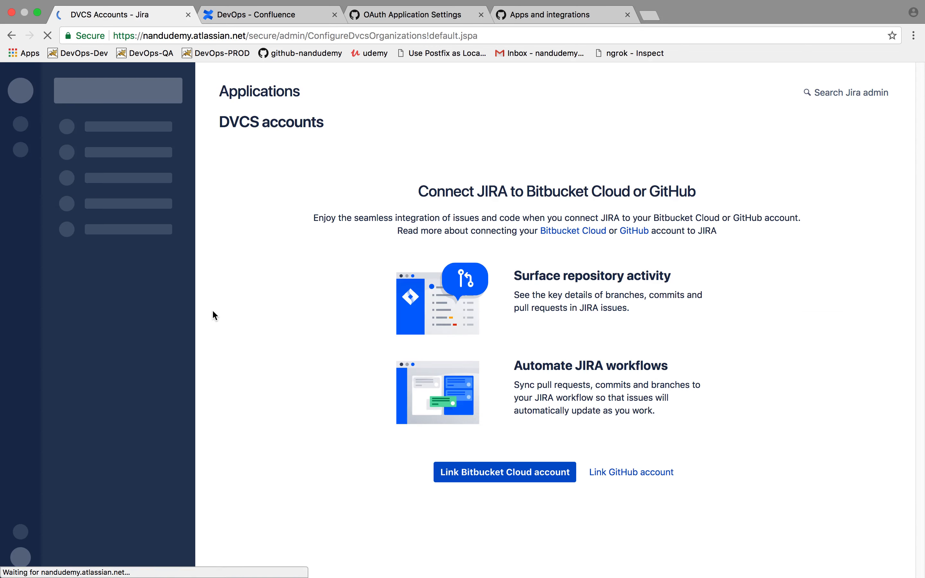
click(643, 482)
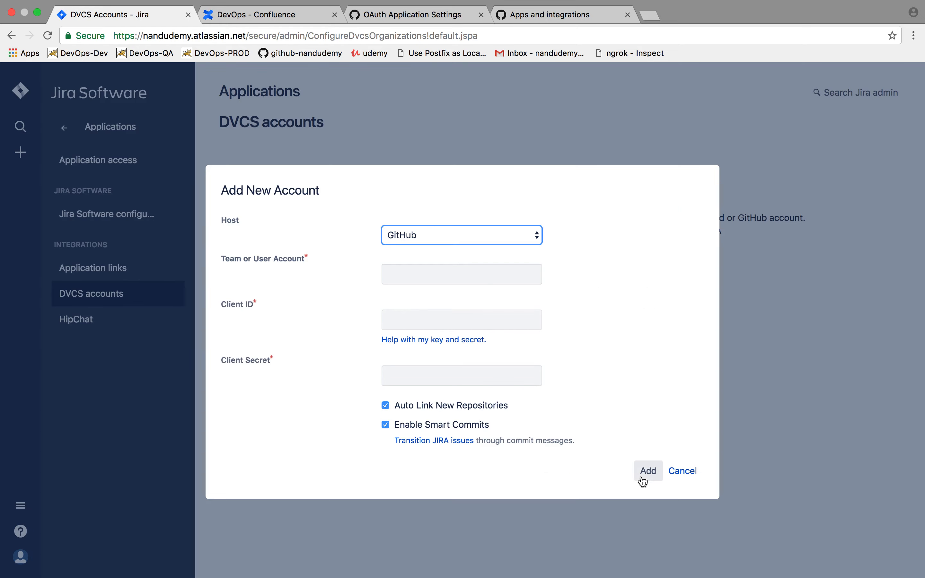
- Set the team or user account to nandudemy and paste the Client ID copied from the JIRA DevOps OAuth application
click(478, 278)
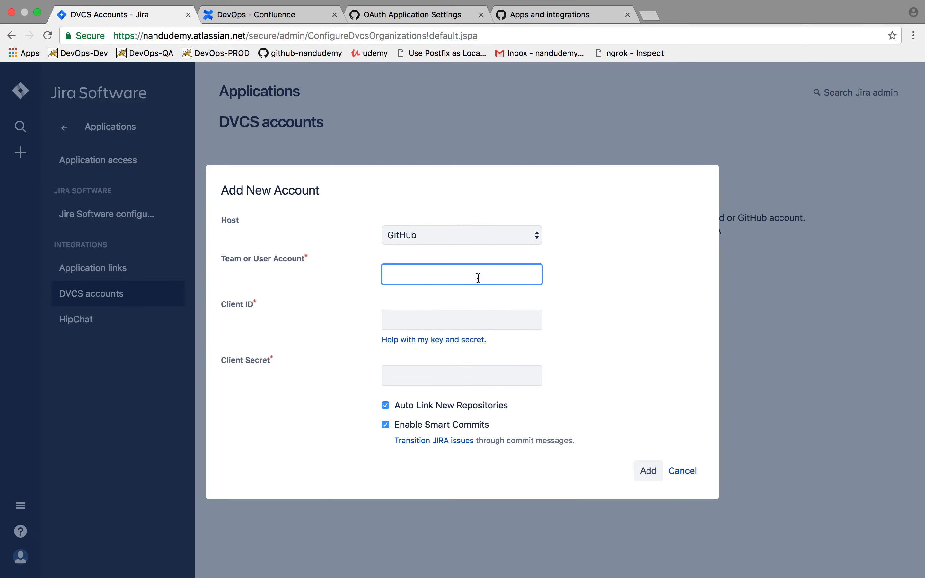
text(nandudemy)
key(Tab)
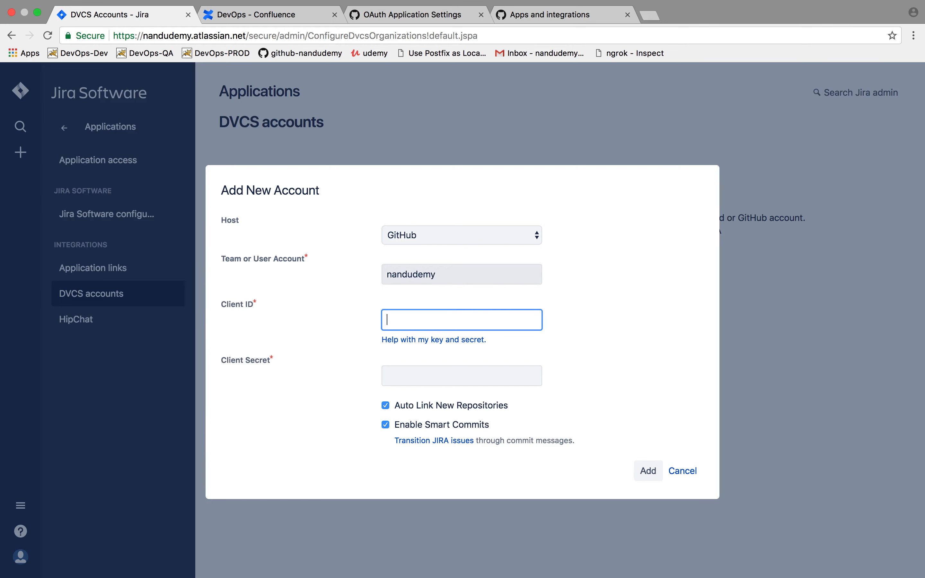
click(426, 22)
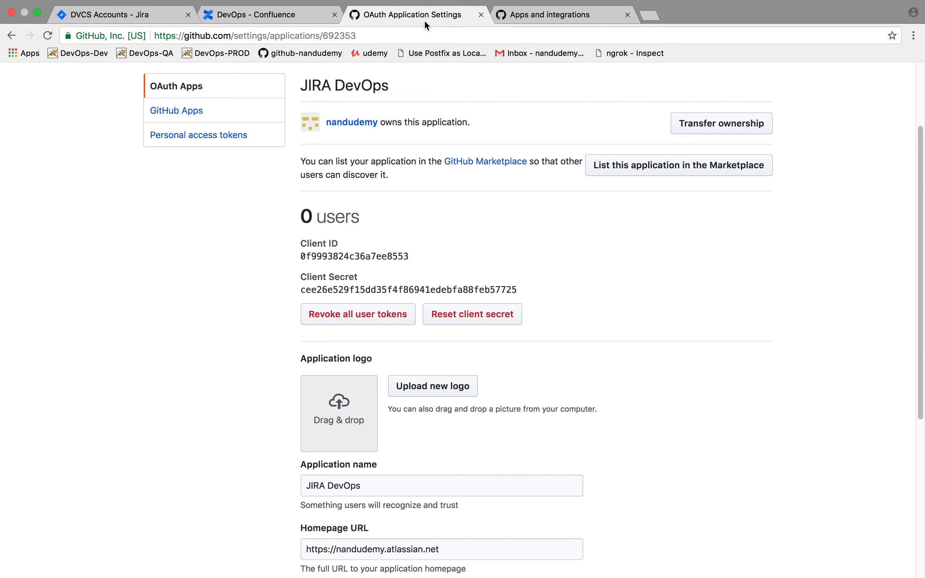
double_click(338, 255)
key(super+c)
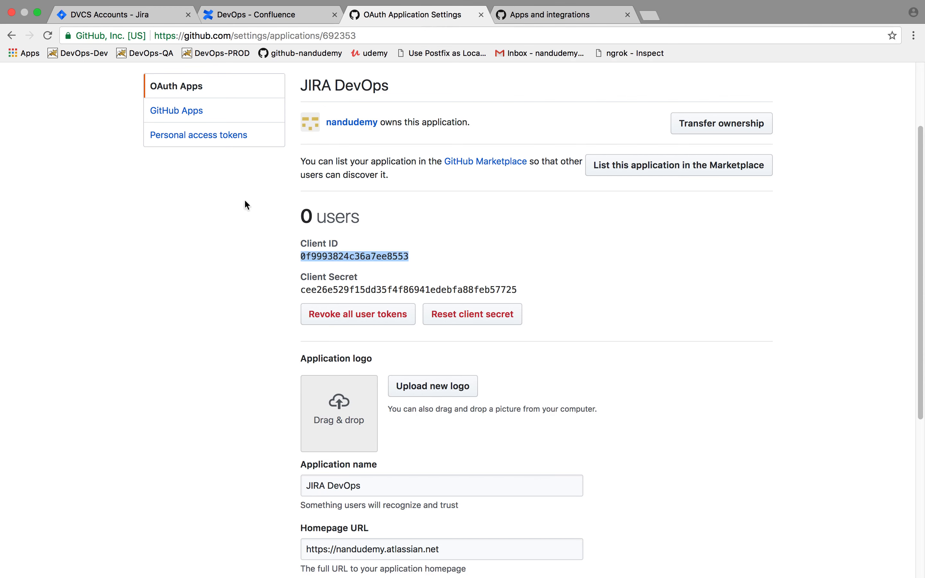
click(137, 18)
key(super+v)
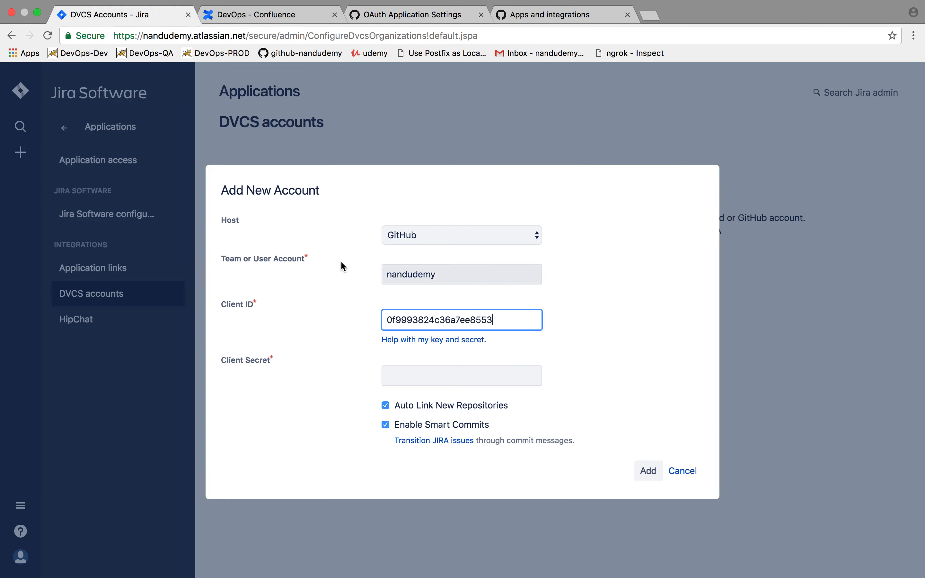
- Paste the OAuth application's Client Secret, add the GitHub account, and authorize JIRA DevOps to access it
click(428, 22)
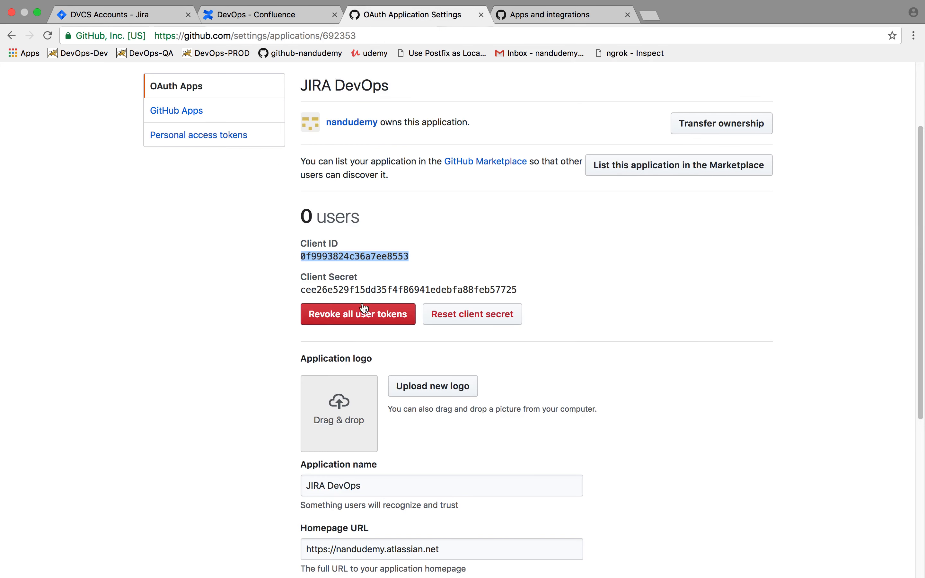
double_click(379, 289)
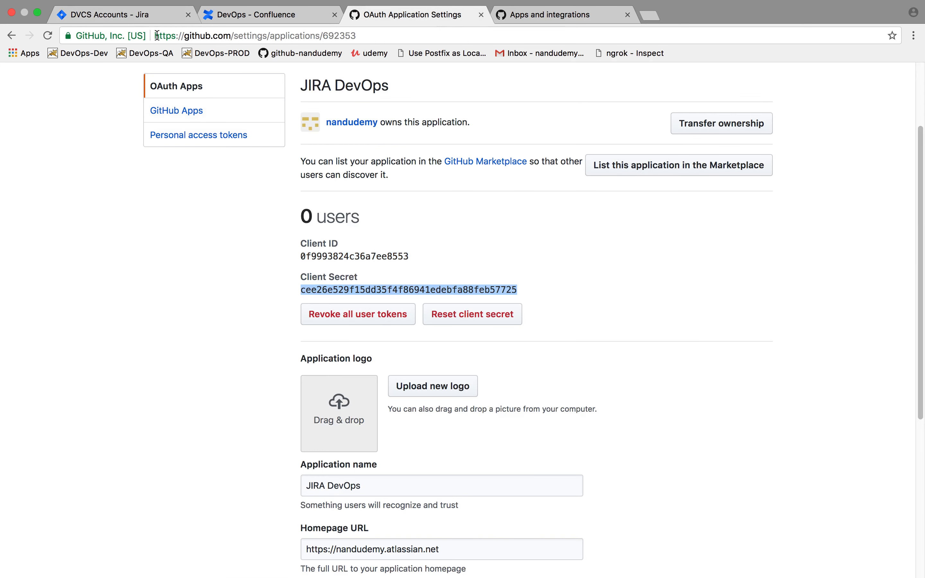
click(152, 16)
click(444, 377)
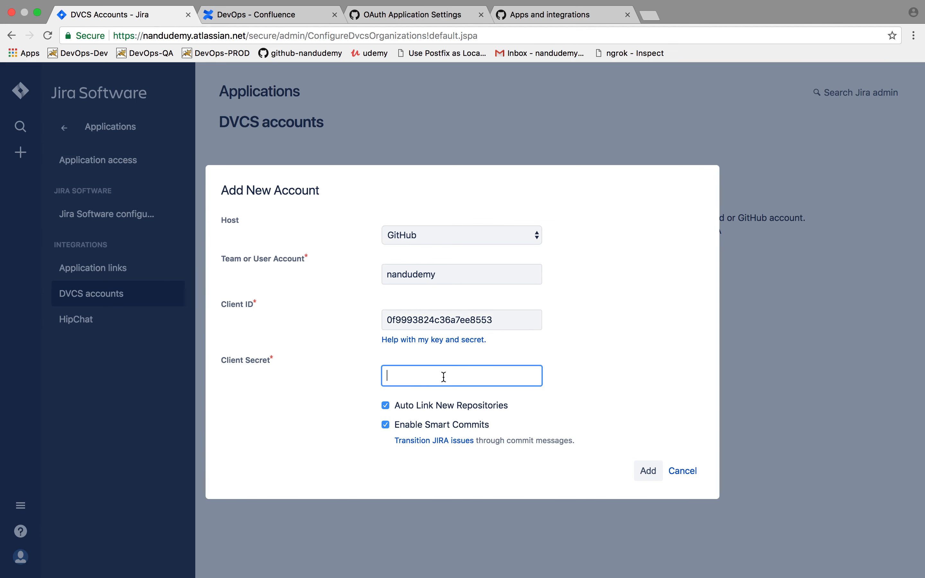
key(super+v)
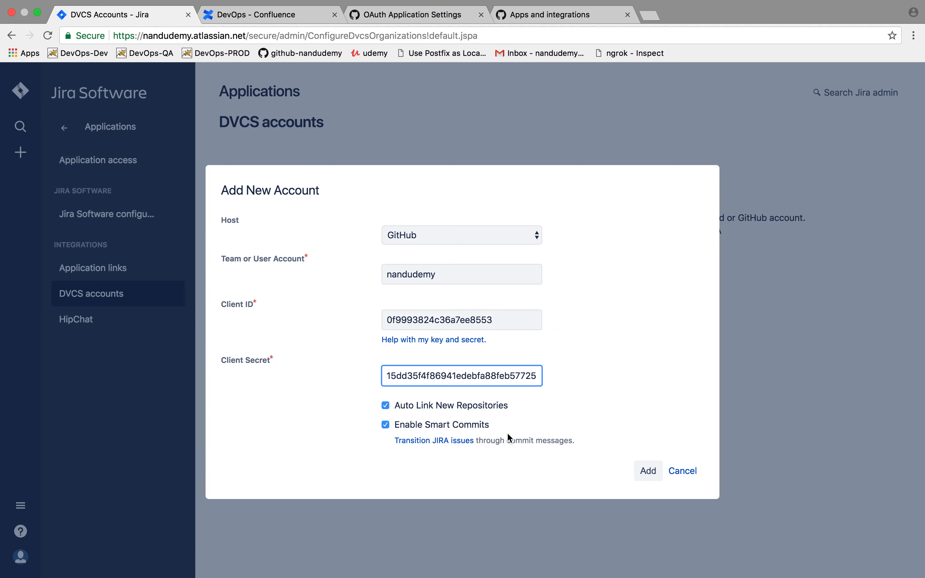
click(651, 470)
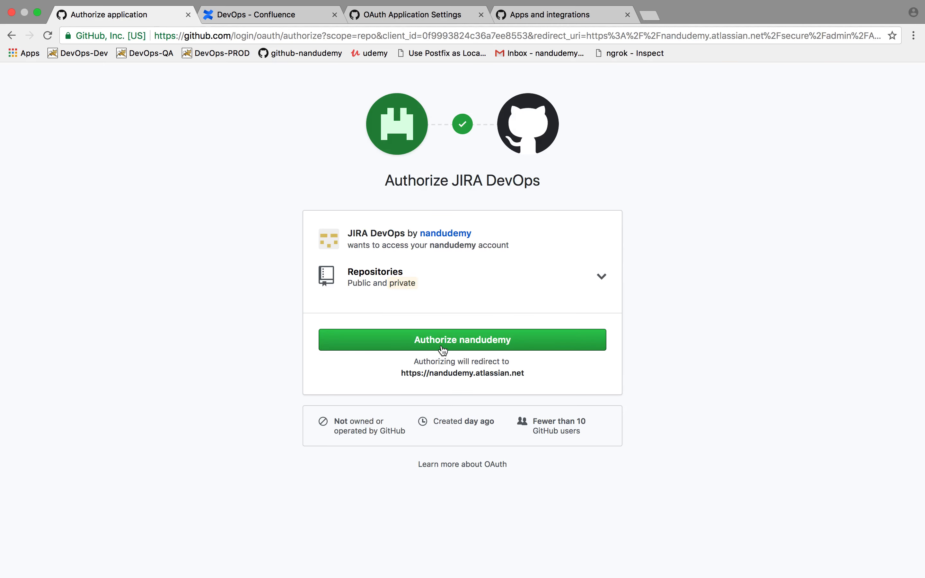
click(442, 347)
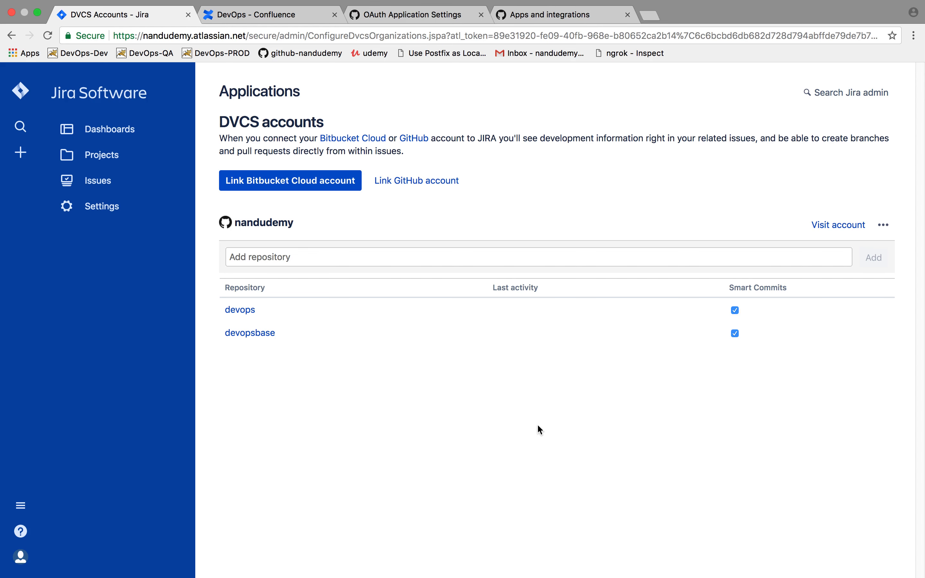
- Go to the DevOps project's releases and name a new version April Release
click(121, 139)
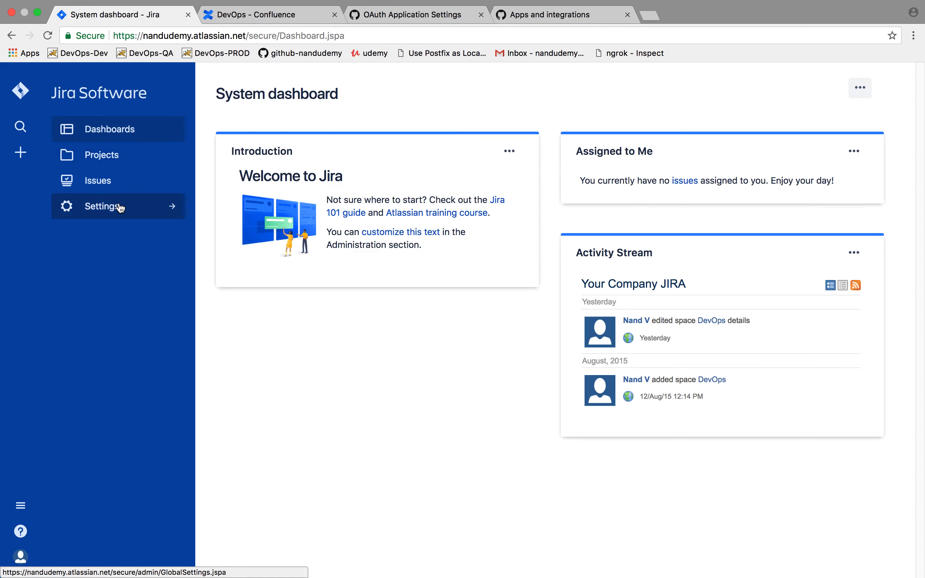
click(116, 166)
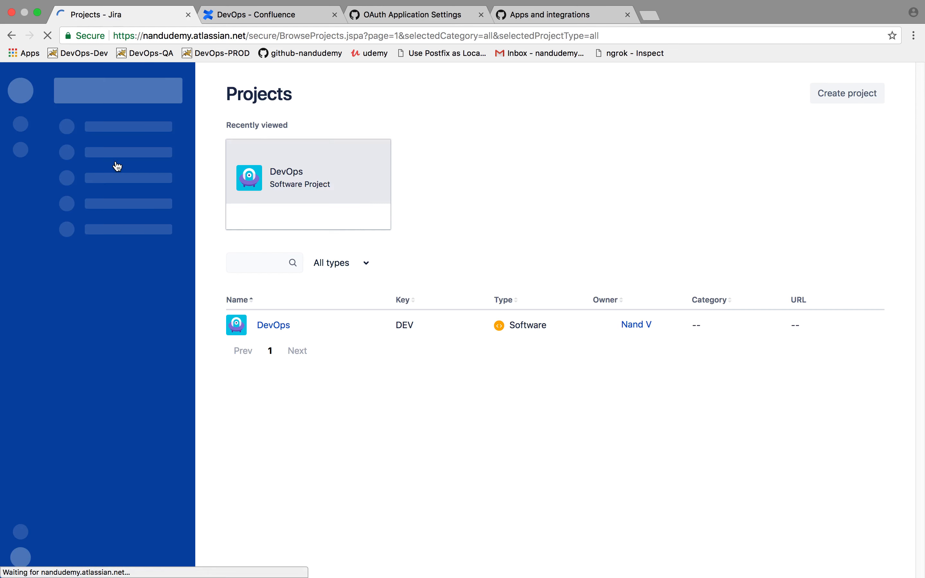
click(293, 323)
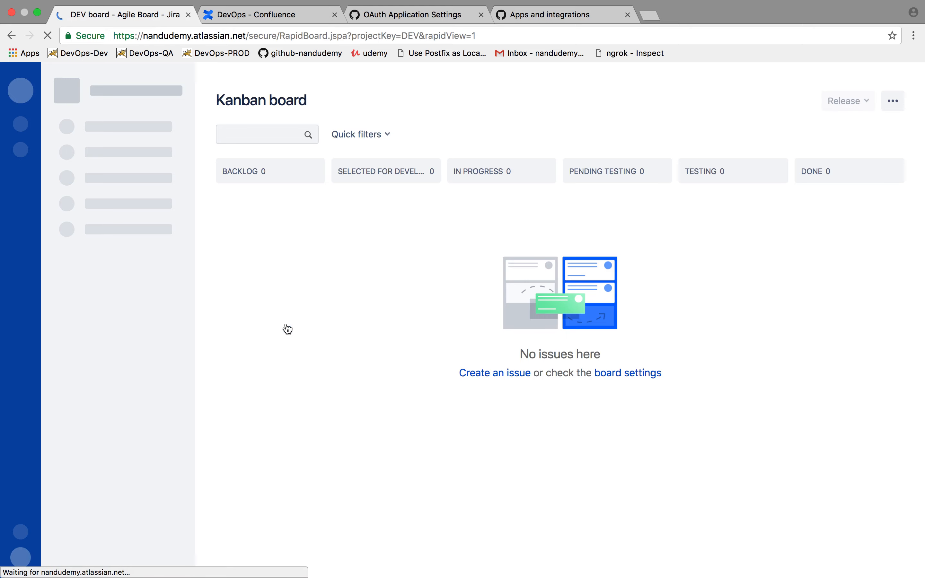
click(63, 180)
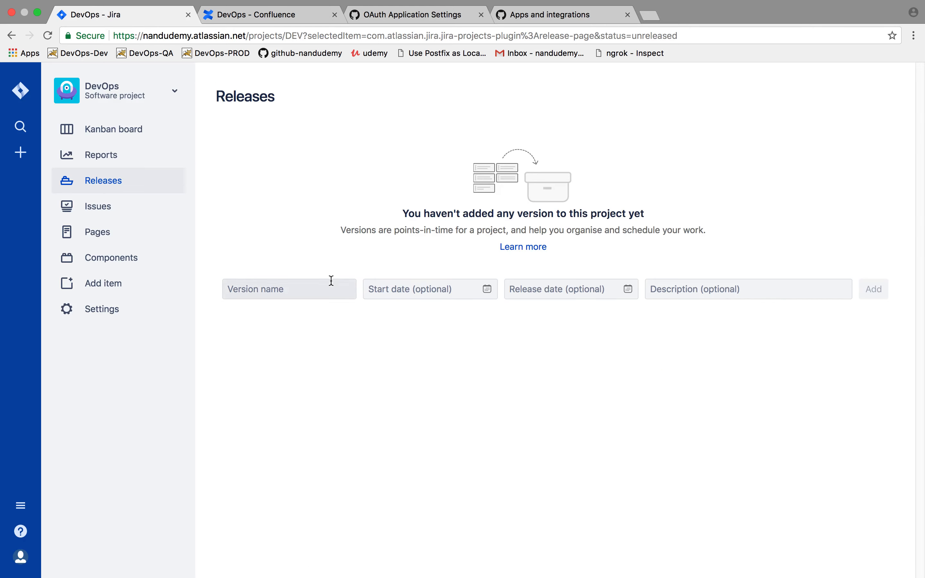
click(330, 282)
text(Ma)
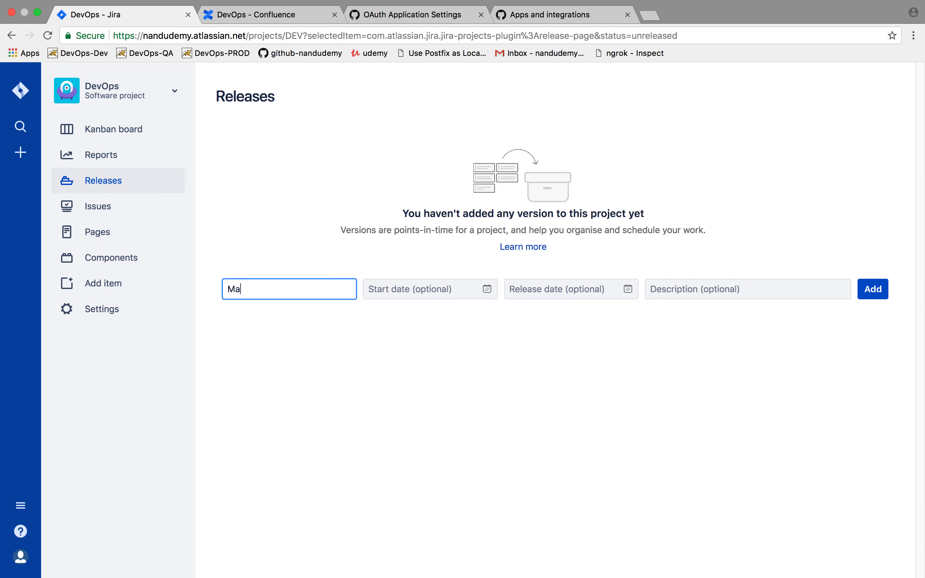
key(BackSpace)
key(BackSpace)
text(A)
key(Tab)
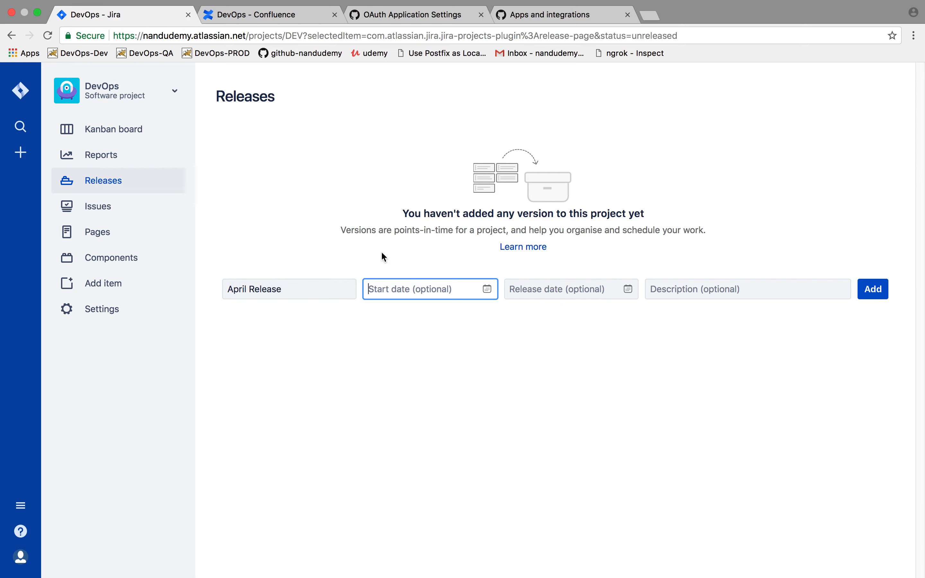
- Set the version's start date to 25/mar/18 and its release date to 6/apr/18
click(487, 289)
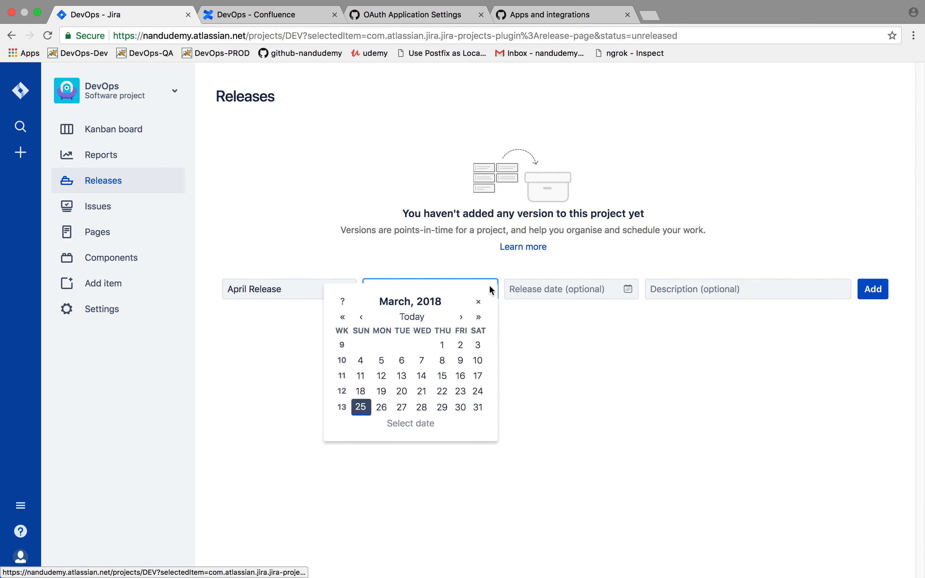
click(363, 407)
click(628, 289)
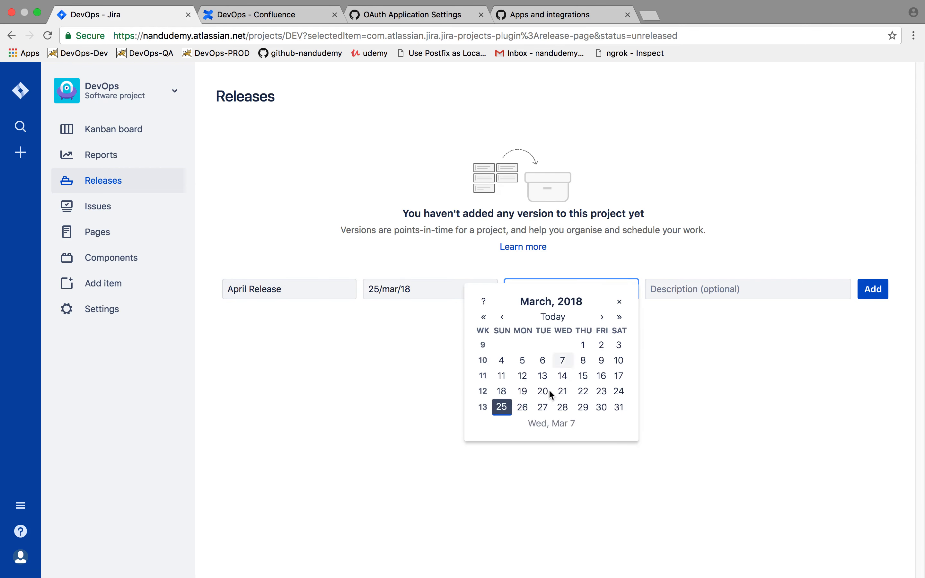
click(602, 317)
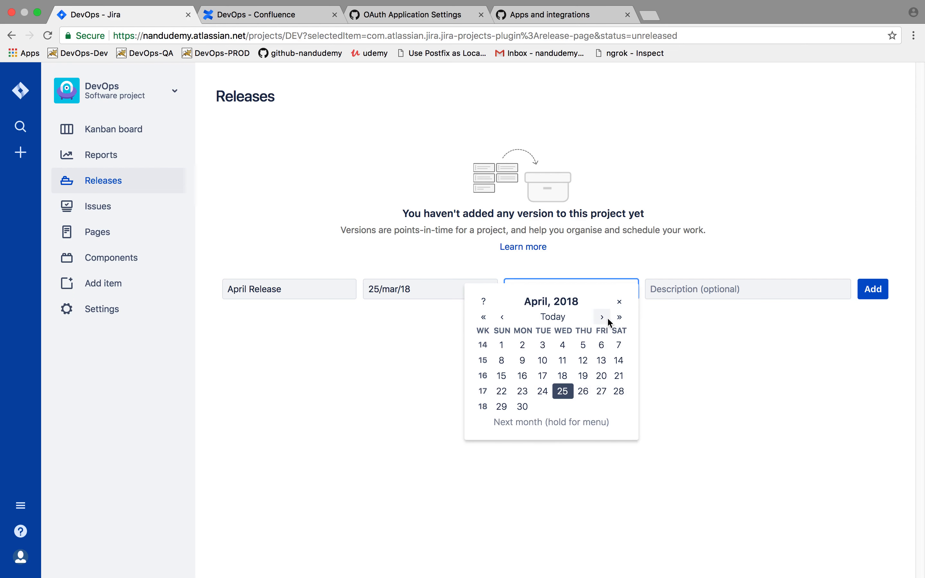
click(602, 345)
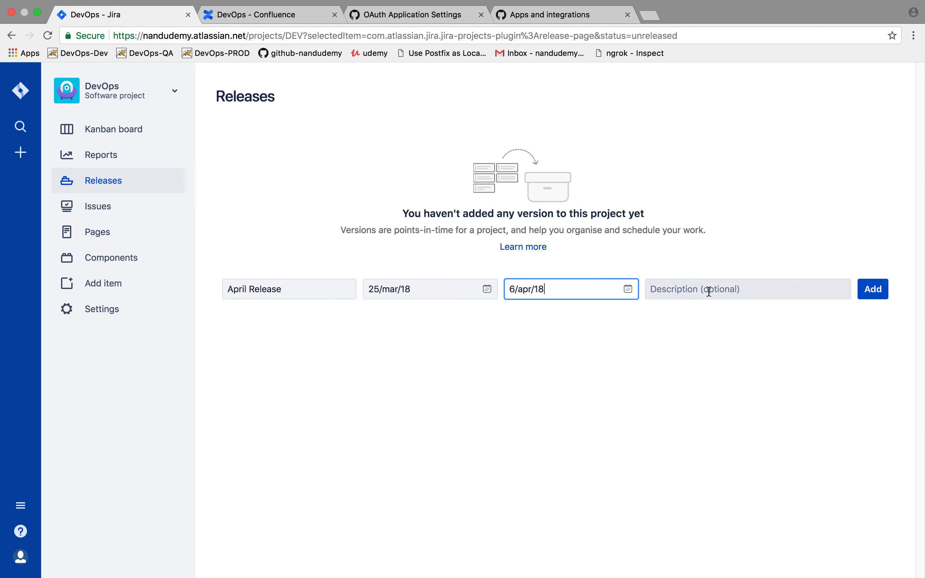
- Describe the version as Alpha Release and add it to the project's releases
click(710, 291)
text(Al)
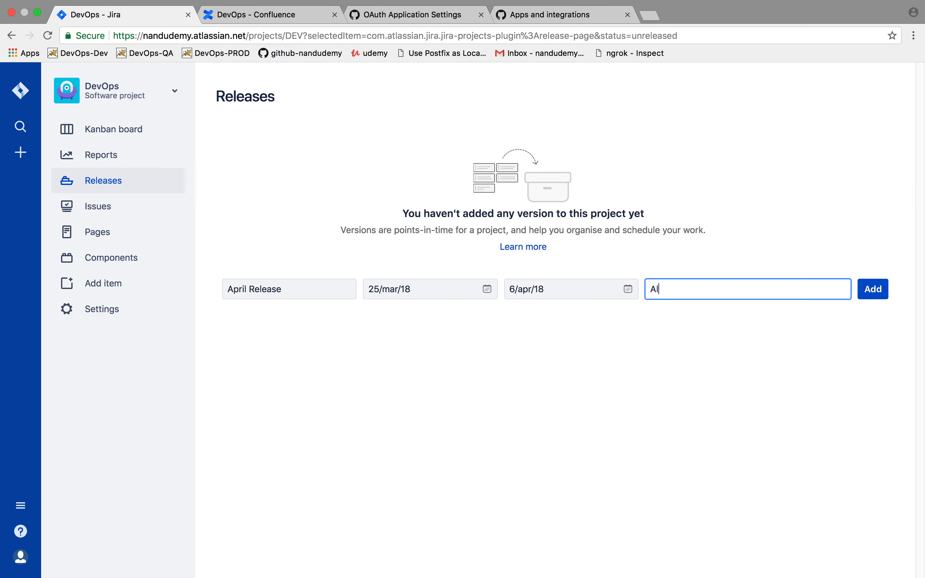
text(pha Release)
click(879, 289)
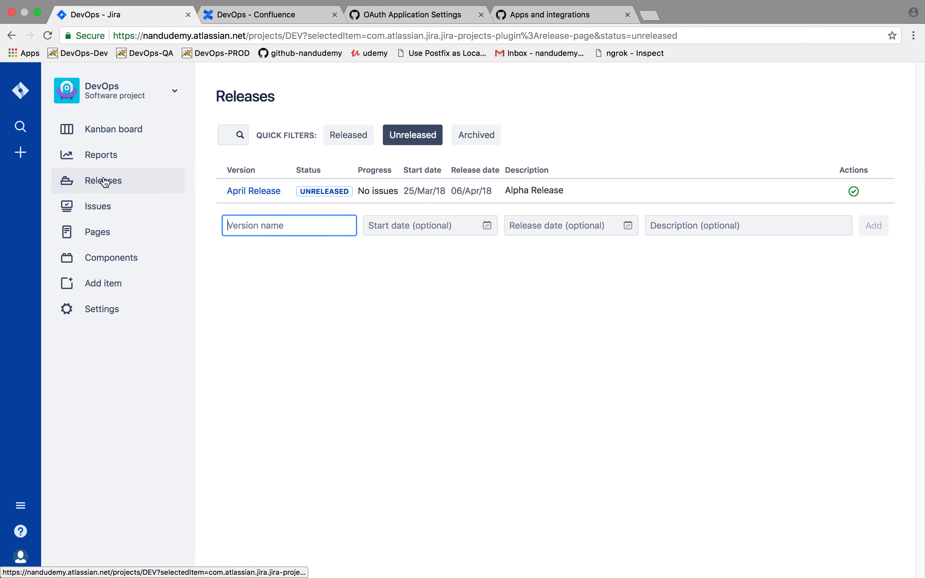
- Start a new Story in the DevOps project with the summary Change the Header
click(101, 208)
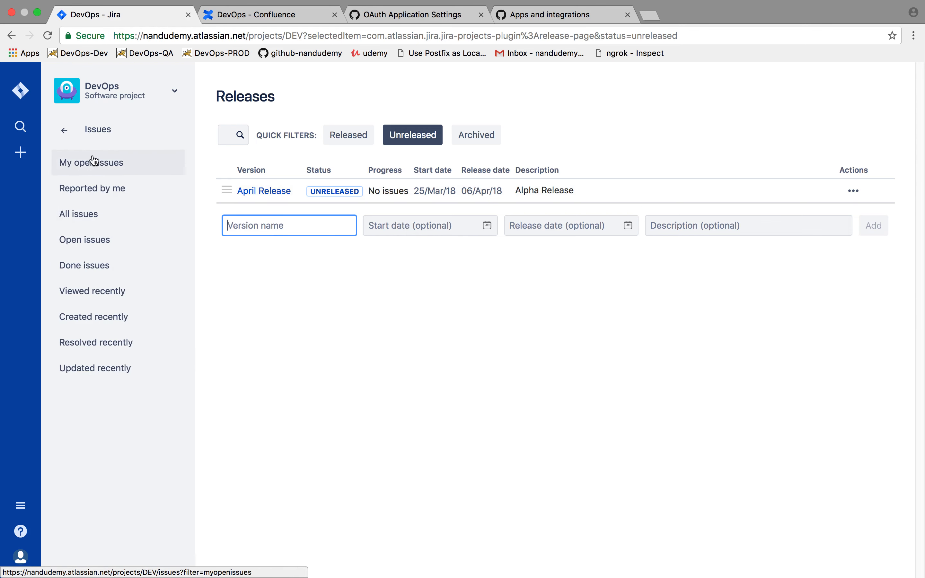
click(64, 130)
click(104, 136)
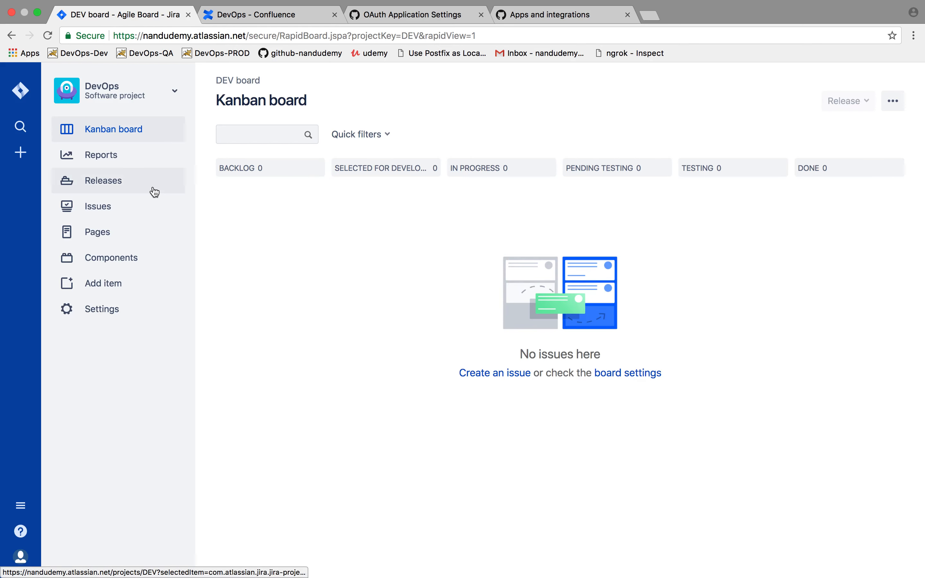
click(100, 208)
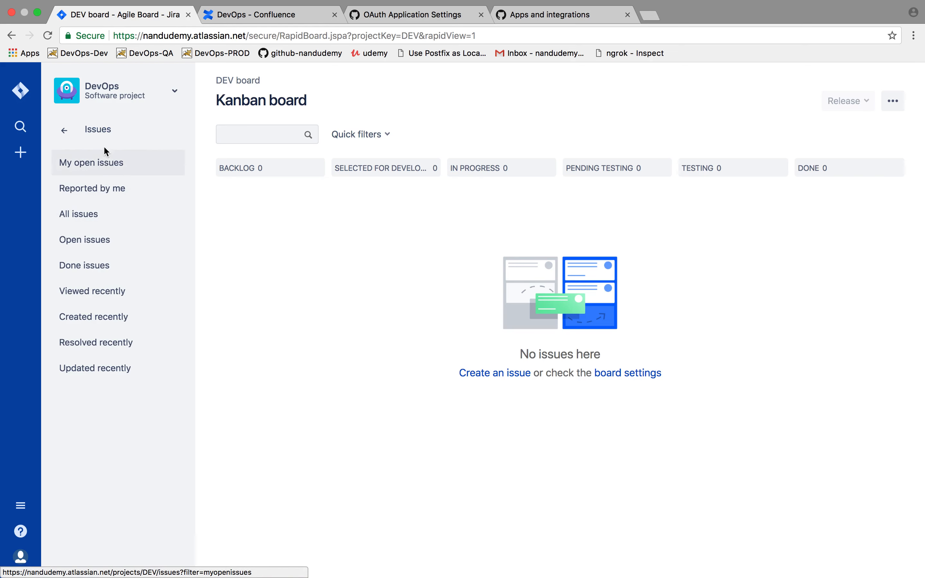
click(21, 152)
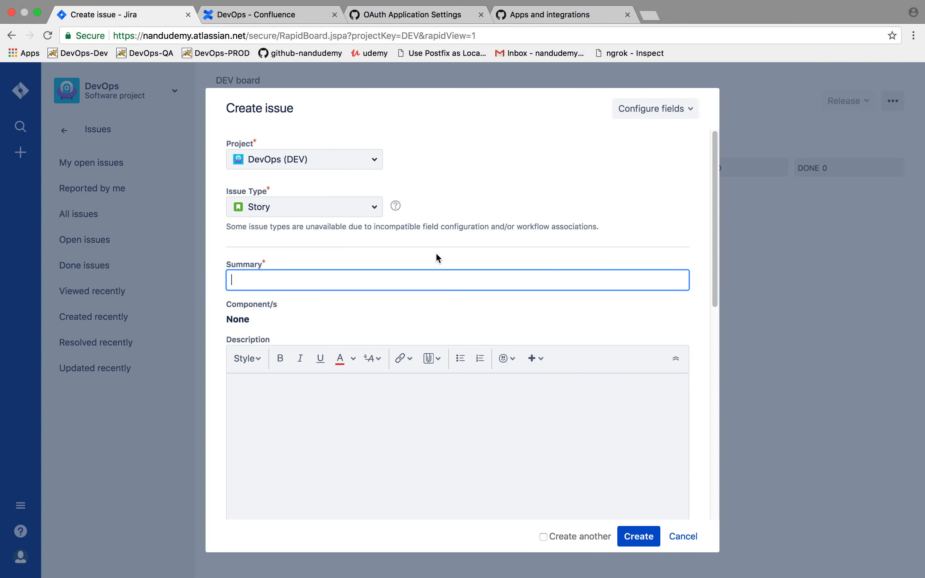
text(Alp)
text(Change the )
text(Header)
- Describe the issue as "Change the header from Welcome to Udemy to Welcome to DevOps"
click(382, 404)
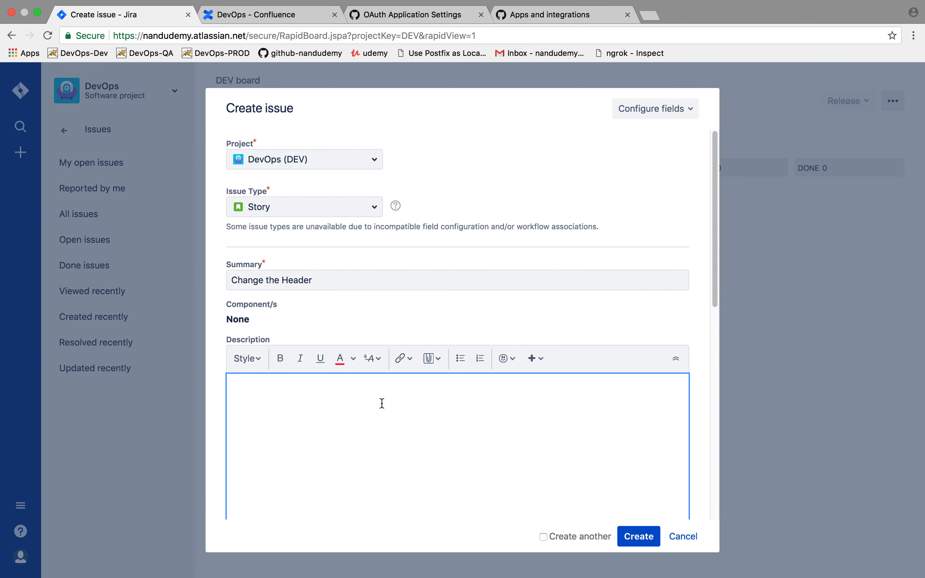
text(Change the hea)
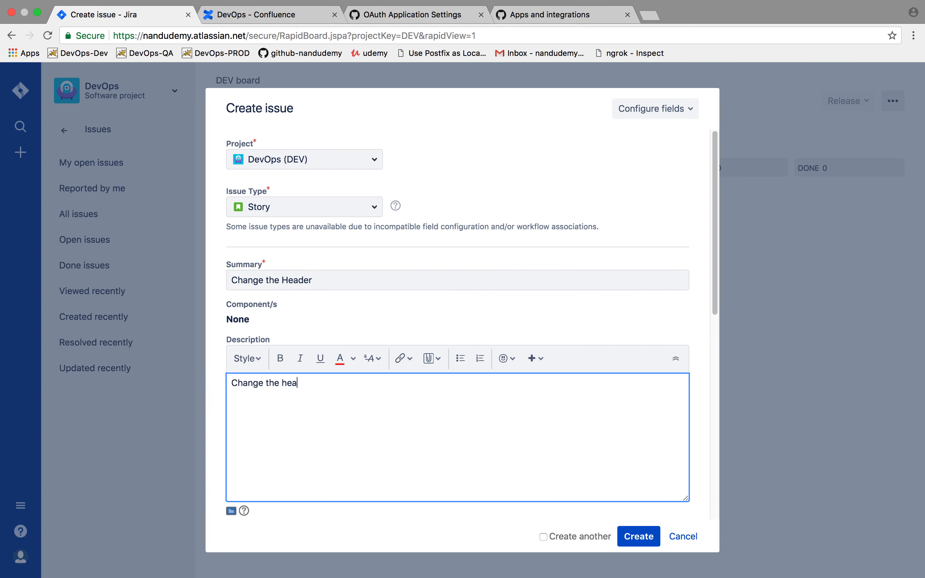
text(der from We)
key(BackSpace)
text(Welcome to Udem)
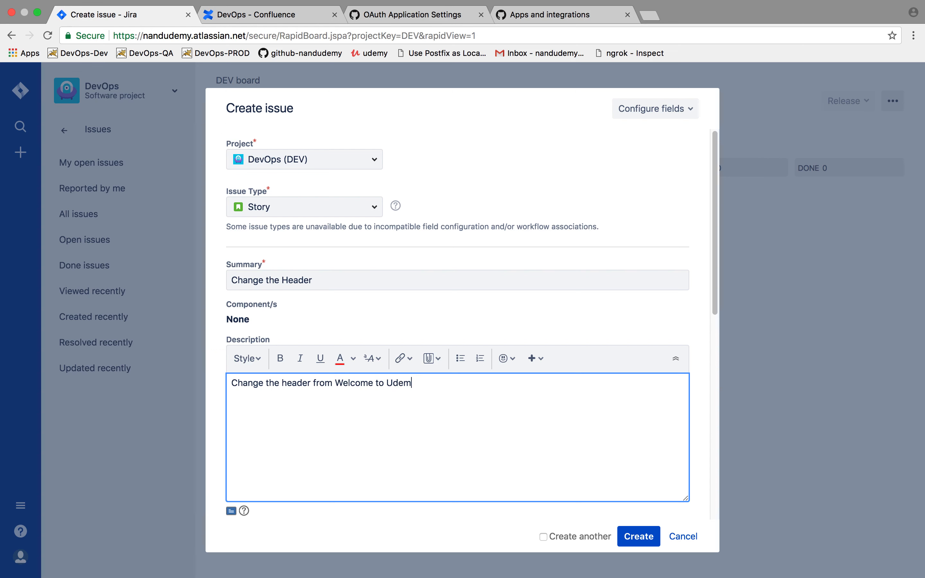
text(y to Welcome to DevOps)
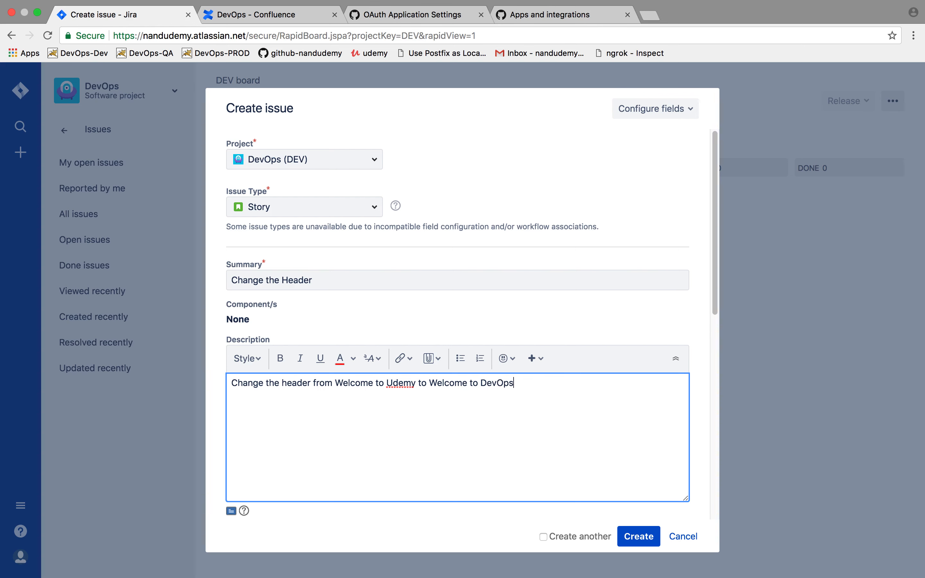
- Create the issue and move its card on the Kanban board from Backlog to Selected for Development
click(635, 536)
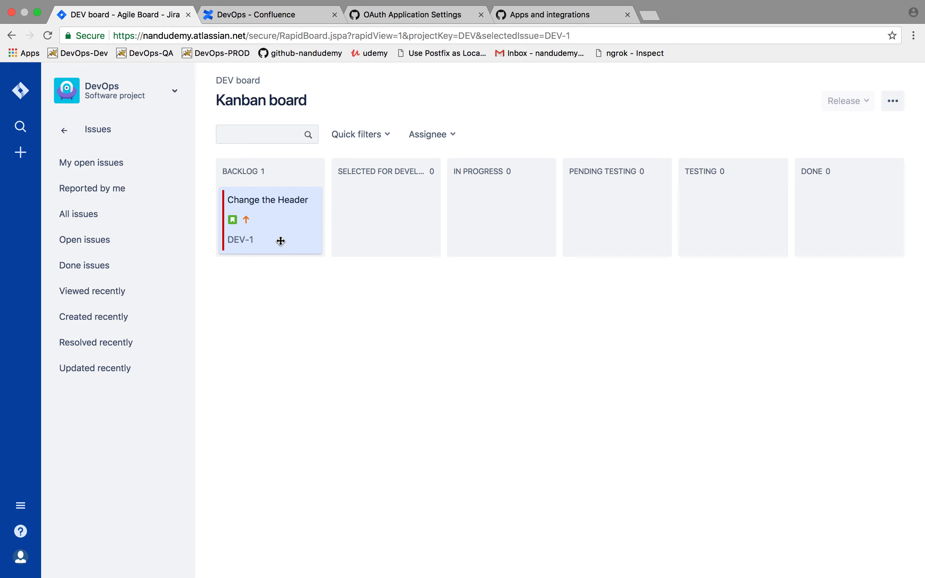
drag(281, 240, 395, 243)
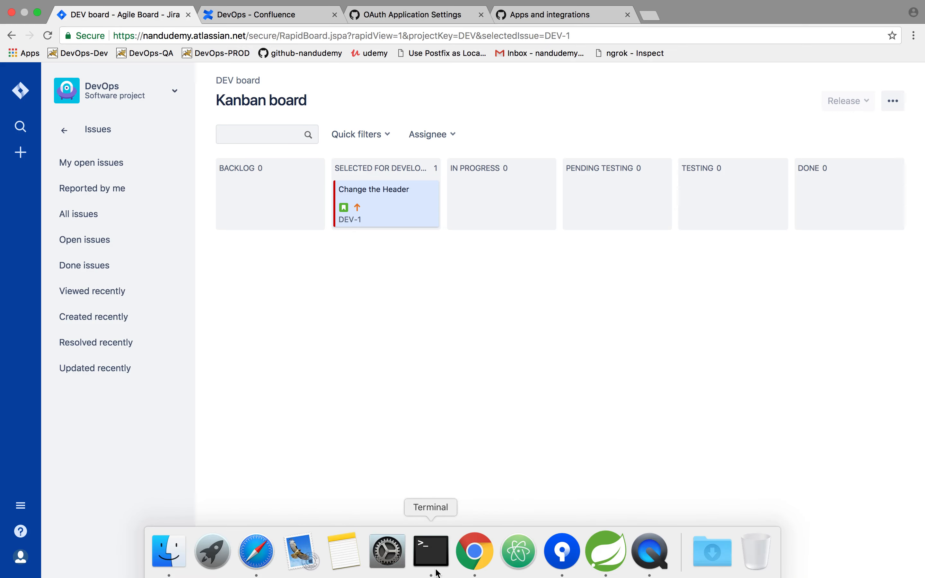
- Switch to Terminal and check the devops repository's state with git status
click(436, 569)
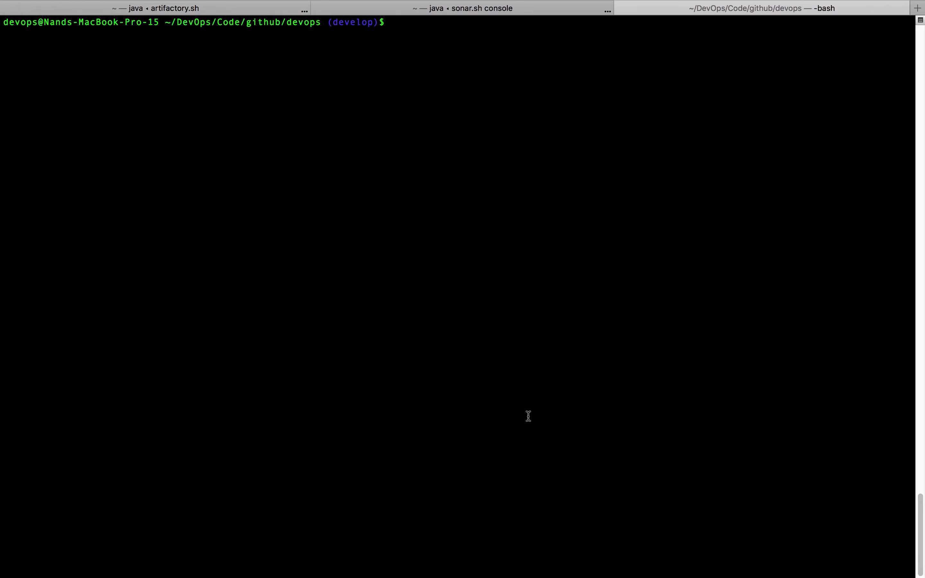
text(git)
key(BackSpace)
key(BackSpace)
key(BackSpace)
key(BackSpace)
text(git status)
key(Return)
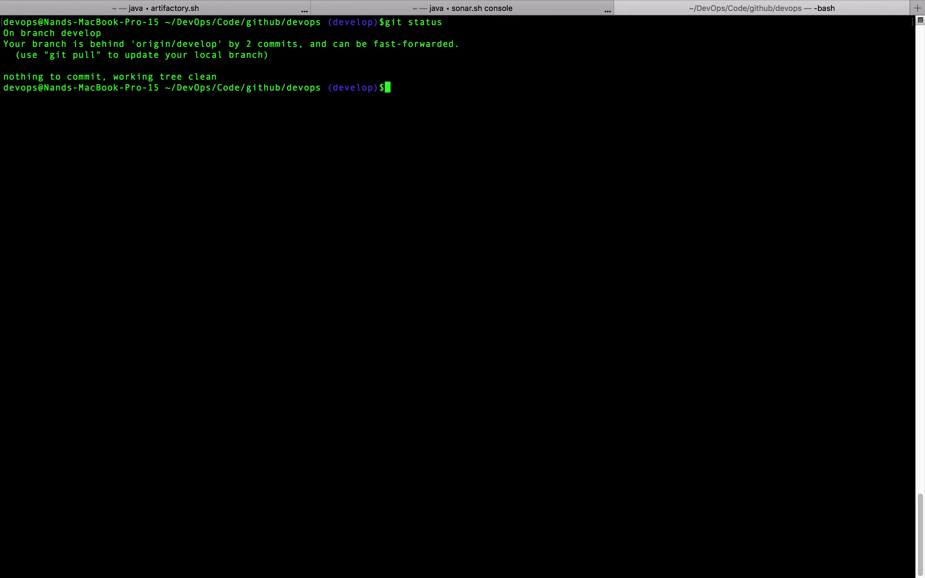
- Update the local branch with git pull origin develop and clear the terminal
text(git pull origi)
text(n develop)
key(Return)
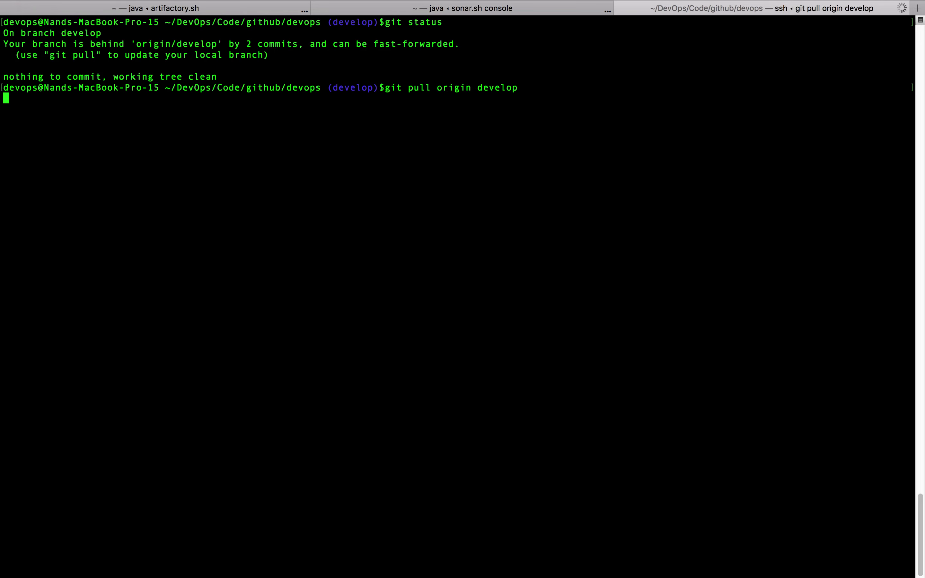
text(clear)
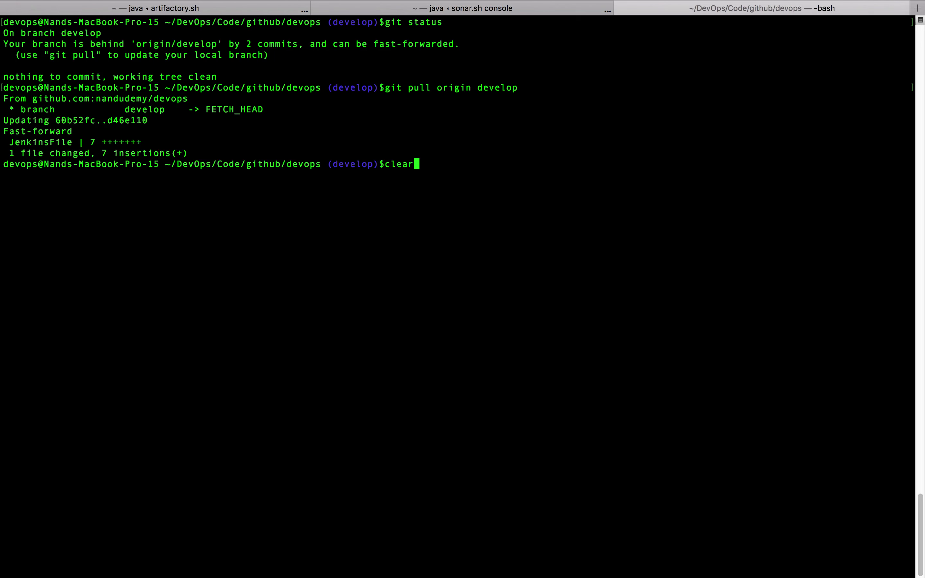
key(Return)
- Try to check out feature/DEV-1-Change-The-Header as an existing branch
text(git checkou)
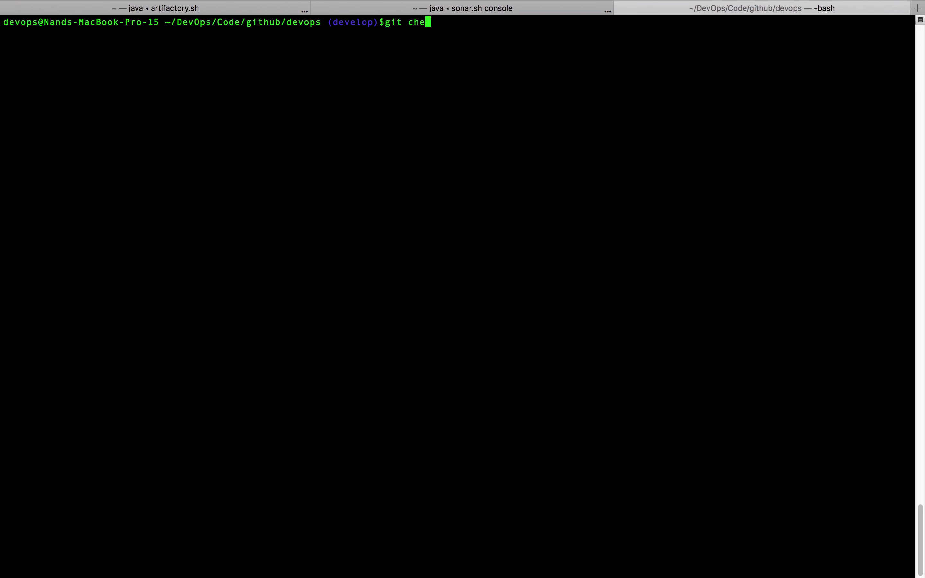
text(t feature/)
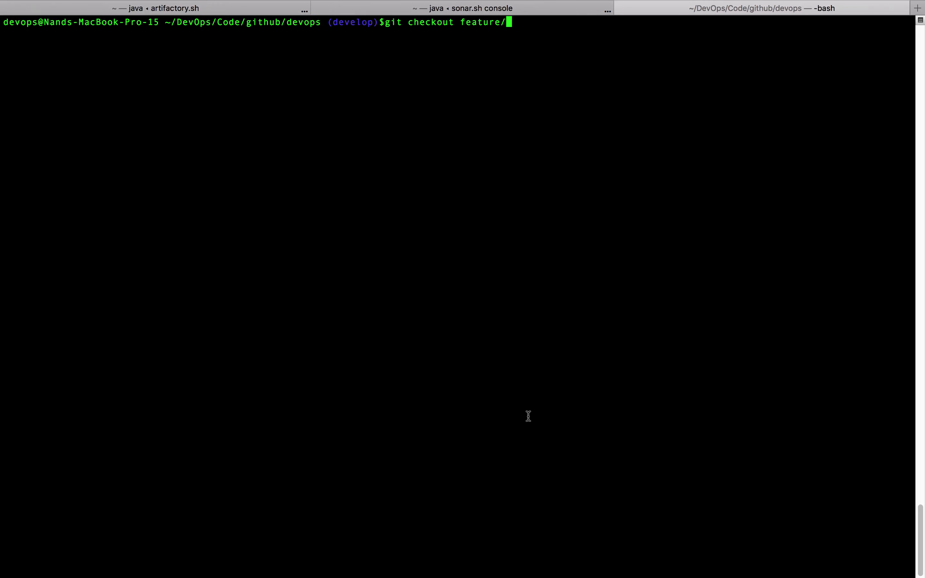
text(DEV-1-Change-The-Header)
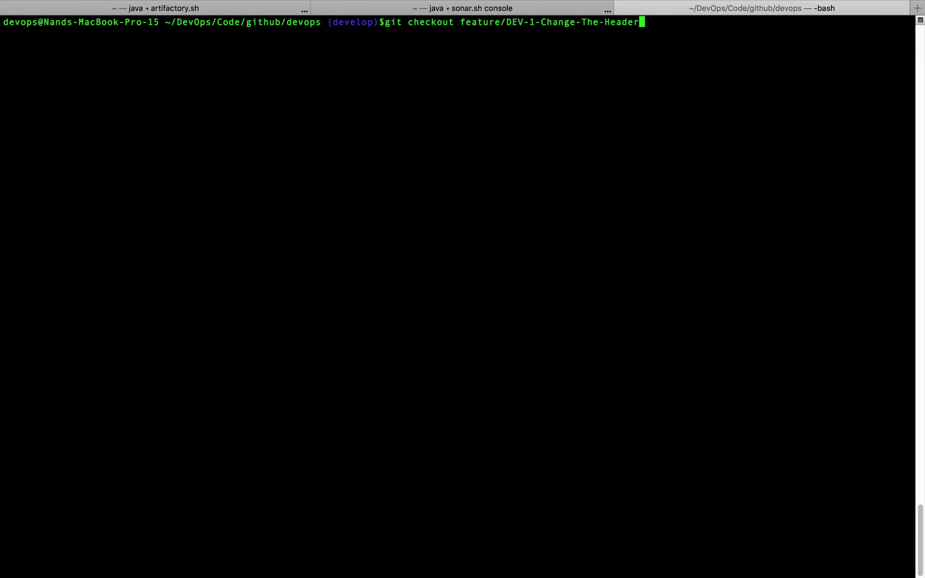
key(Return)
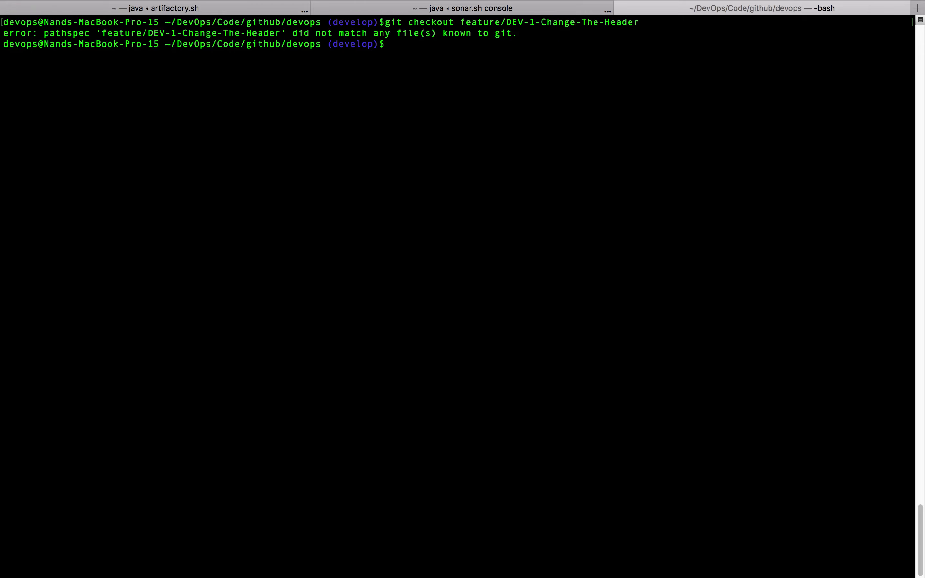
- Create and switch to the new branch feature/DEV-1-Change-The-Header by adding the -b option to the previous checkout command
key(Up)
key(Left)
key(Left)
key(Left)
key(Left)
key(Left)
key(Left)
key(Left)
key(Left)
key(Left)
key(Left)
key(Left)
key(Left)
key(Left)
key(Left)
key(Left)
key(Left)
key(Left)
key(Left)
key(Left)
key(Left)
key(Left)
key(Left)
key(Left)
key(Left)
key(Left)
key(Left)
key(Left)
key(Left)
key(Left)
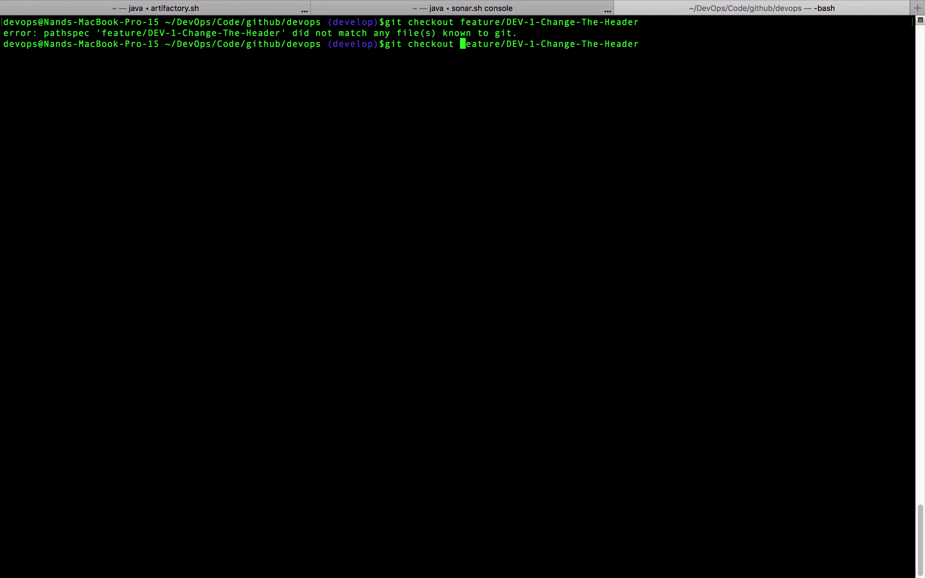
text(-b)
key(Return)
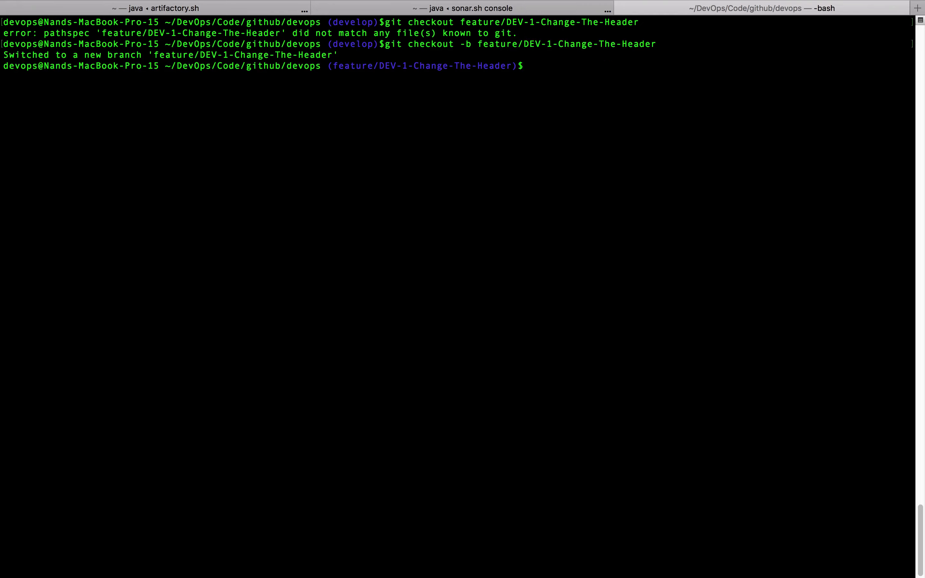
- Switch back to the browser with the Jira Kanban board
key(ctrl+Left)
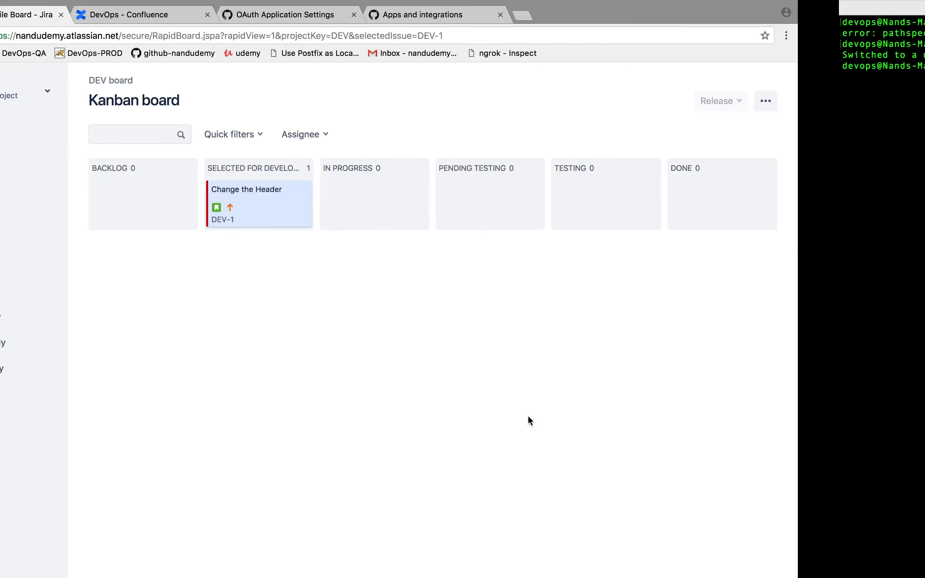